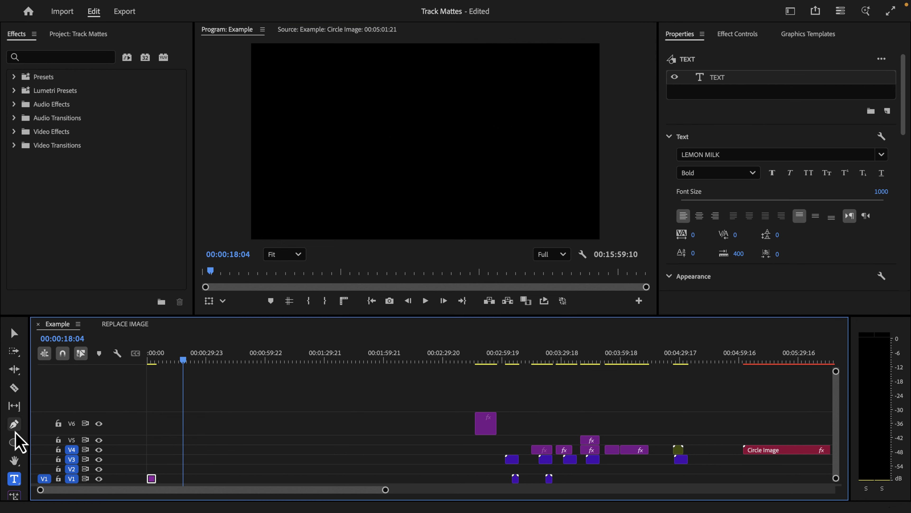
- Draw a white circle about 1393 px in diameter with the Ellipse tool and centre it in the frame
left_click(14, 443)
mouse_move(349, 92)
left_mouse_down()
mouse_move(394, 158)
mouse_move(479, 201)
mouse_move(476, 217)
left_mouse_up()
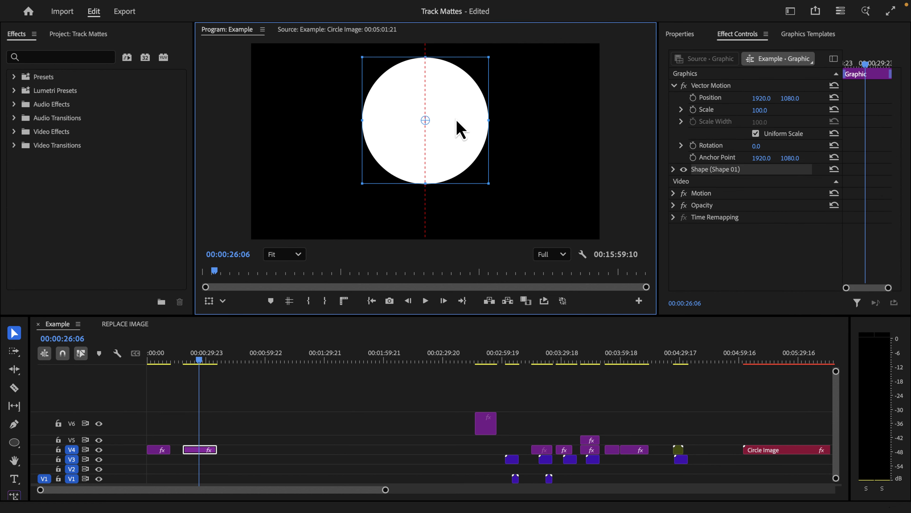
left_click_drag(456, 126, 443, 153)
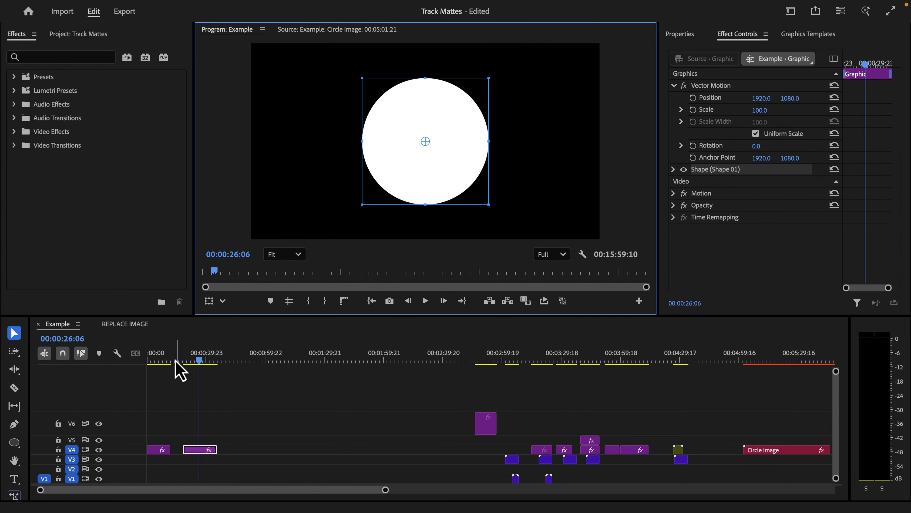
- Import Edit Mode Javi_0.mov as a new layer in the TEXT graphic and place it beneath the text layer
left_click(162, 360)
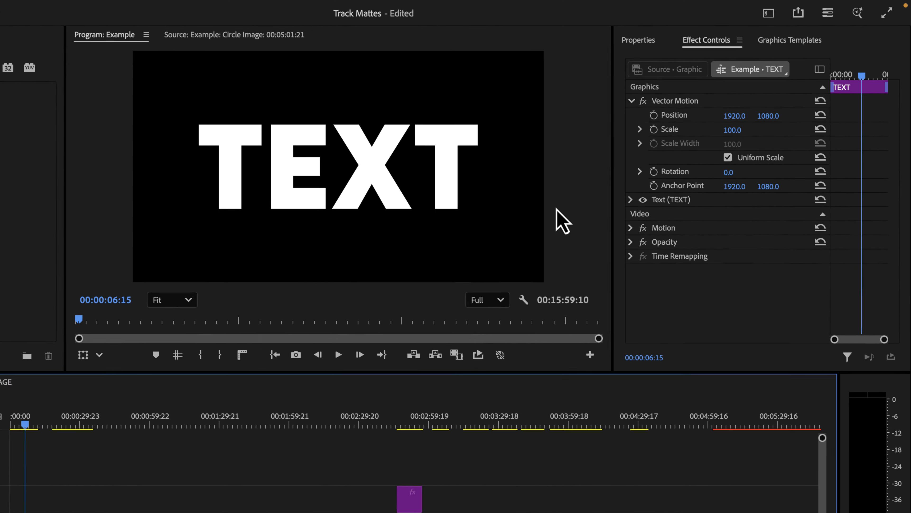
left_click(640, 41)
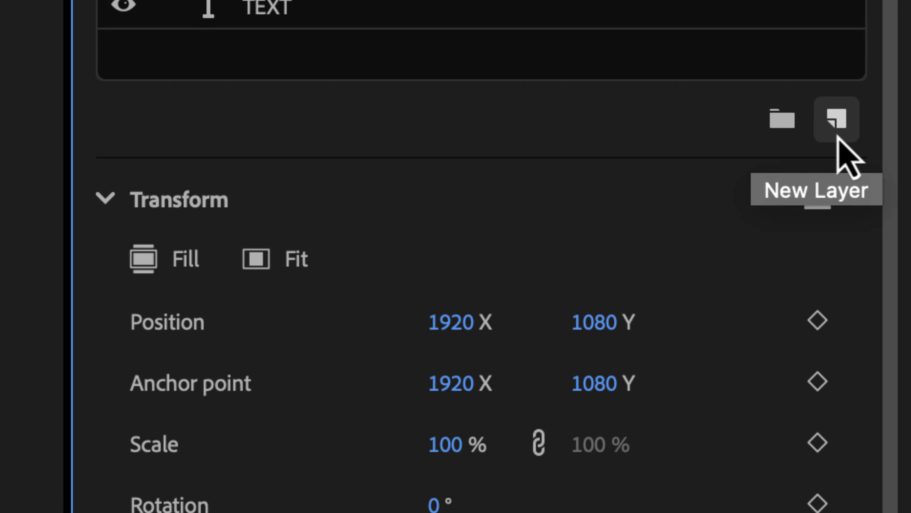
left_click(837, 121)
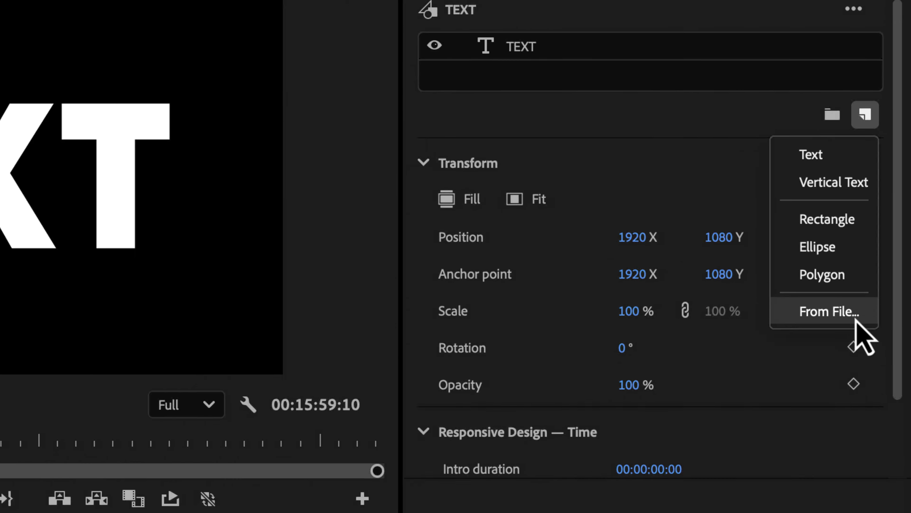
left_click(789, 445)
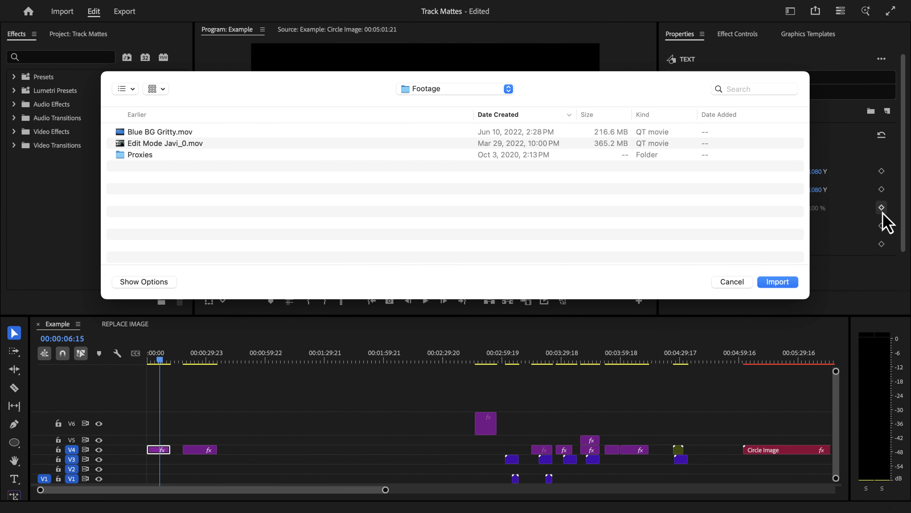
left_click(160, 143)
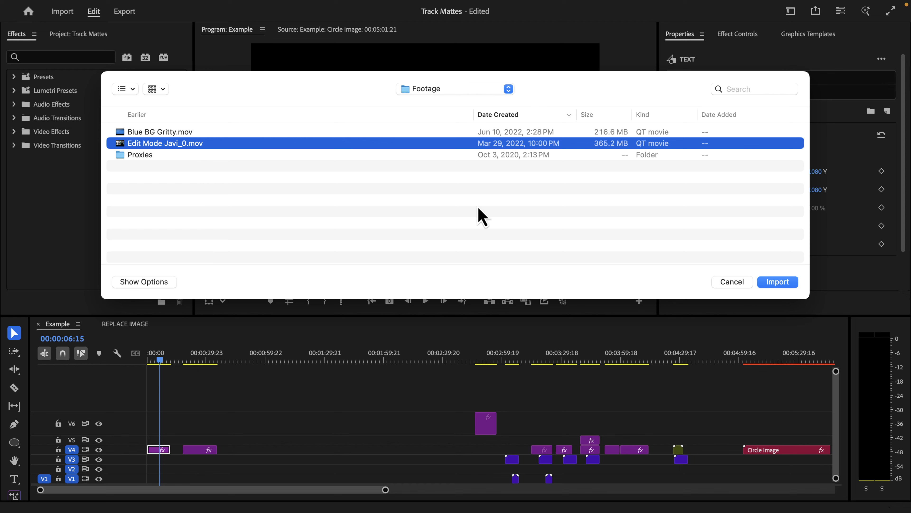
left_click(775, 282)
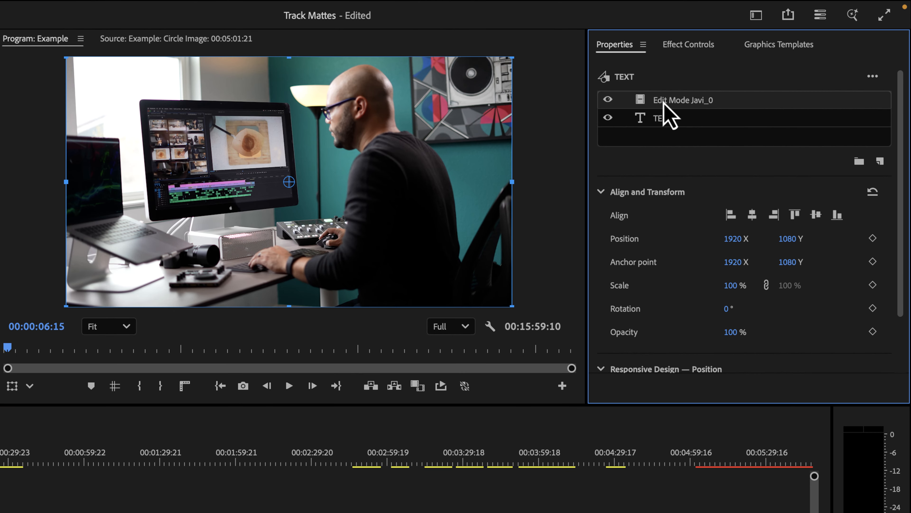
left_click_drag(664, 102, 668, 138)
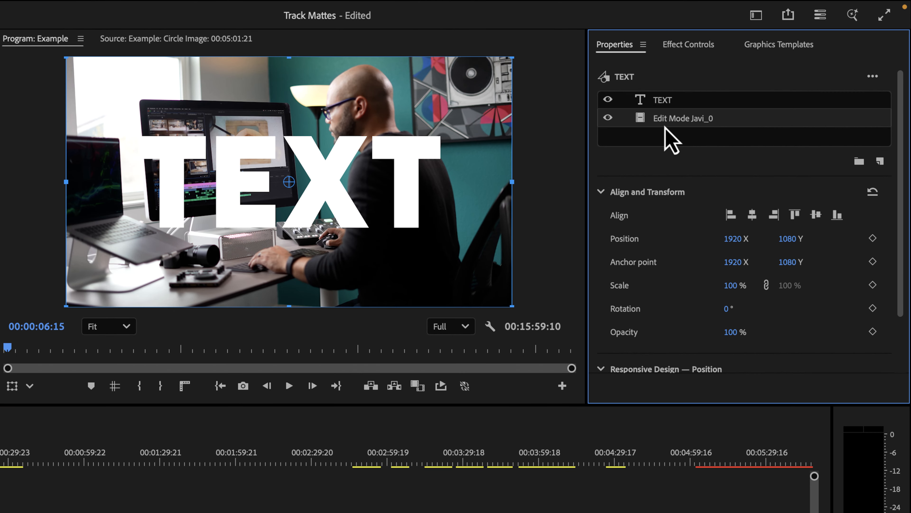
- Enable Mask with Text on the text layer of the TEXT graphic
left_click(667, 103)
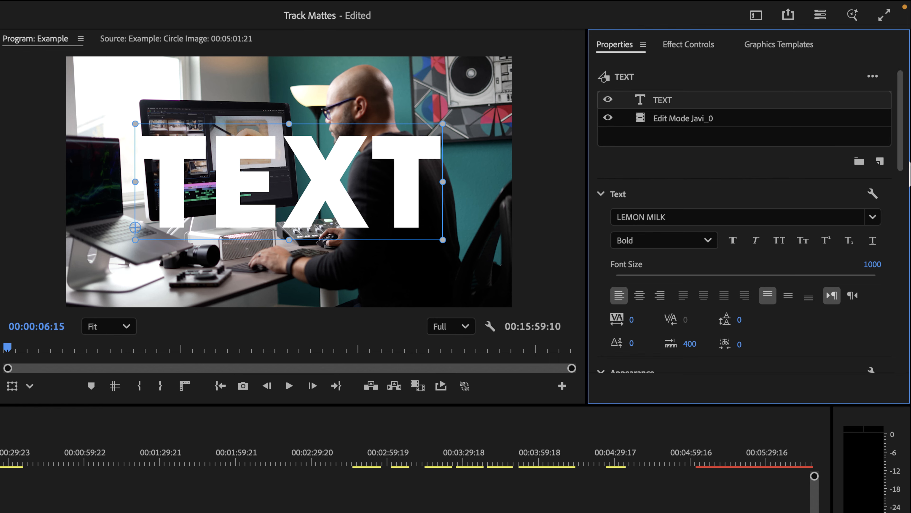
left_click_drag(906, 171, 901, 281)
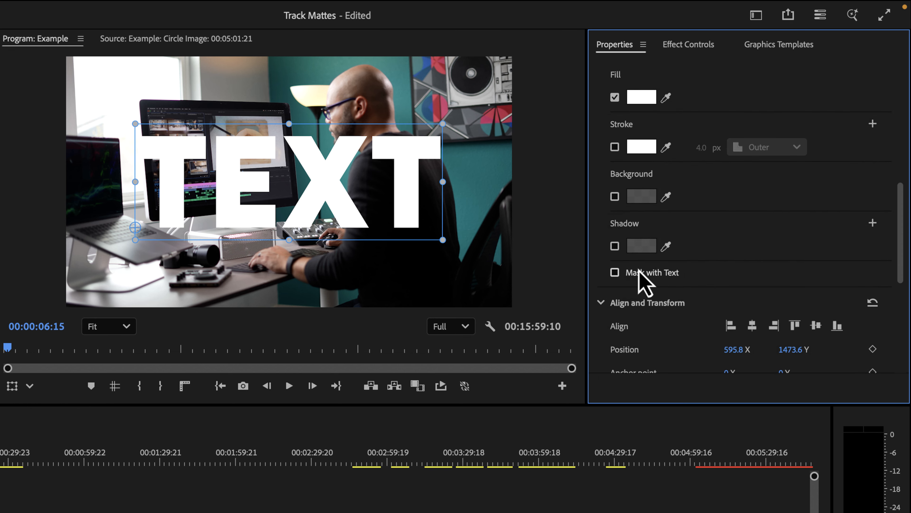
left_click(615, 272)
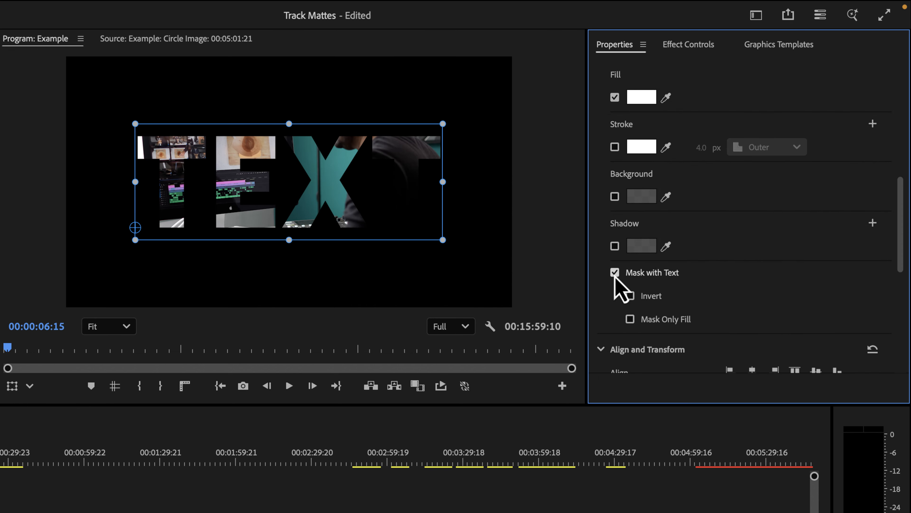
- Shift the Edit Mode Javi_0 footage layer down inside the text to a vertical position of 1570
left_click_drag(903, 260, 896, 149)
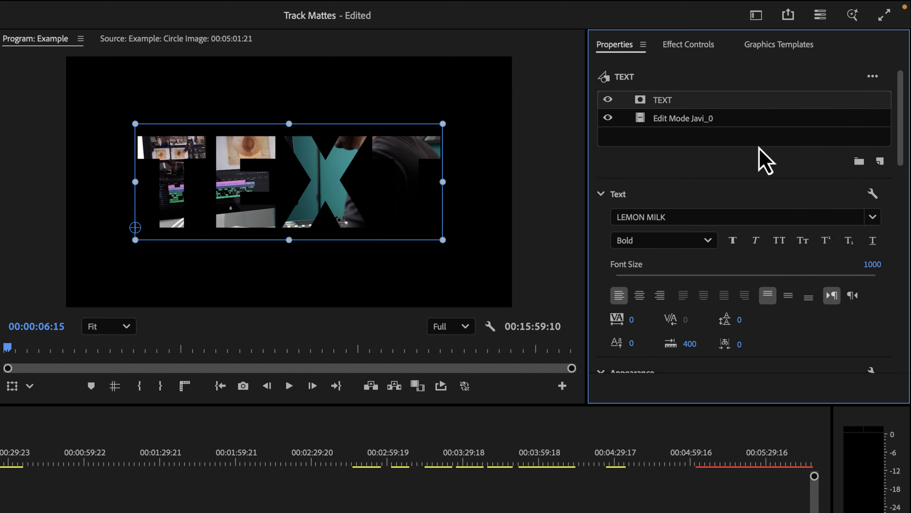
left_click(718, 118)
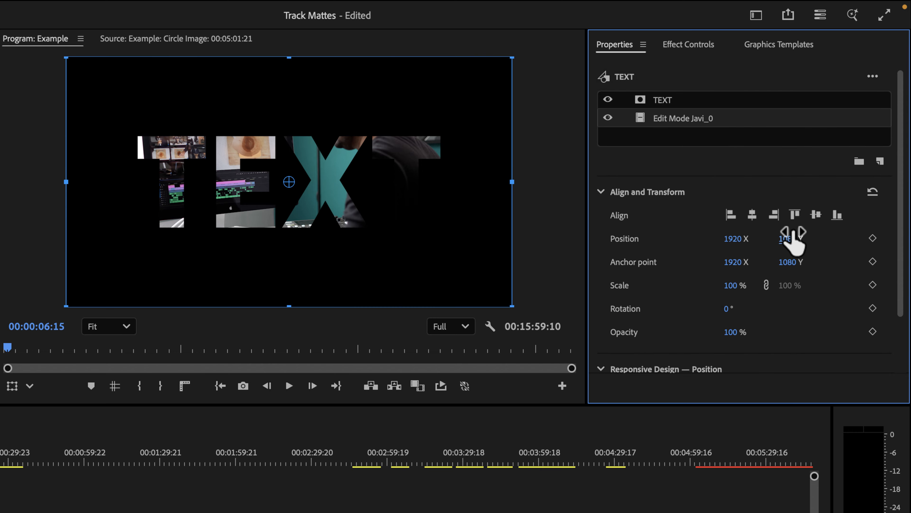
left_click_drag(793, 239, 910, 261)
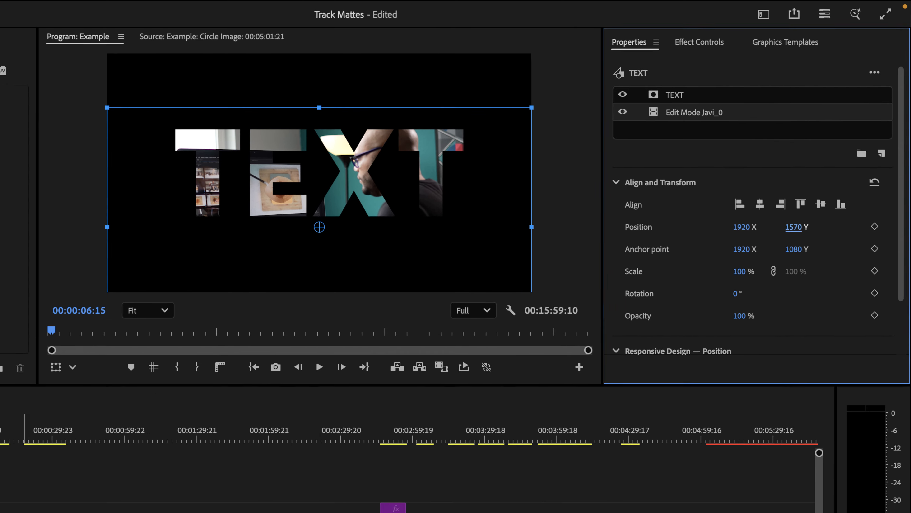
- Enable Mask with Shape on the circle layer, Shape 01, in the second graphic clip
left_click(196, 450)
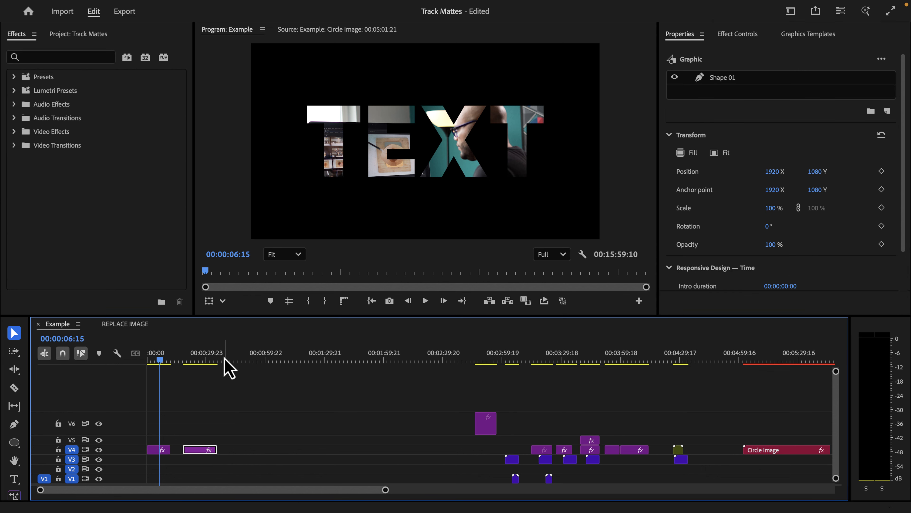
left_click(203, 360)
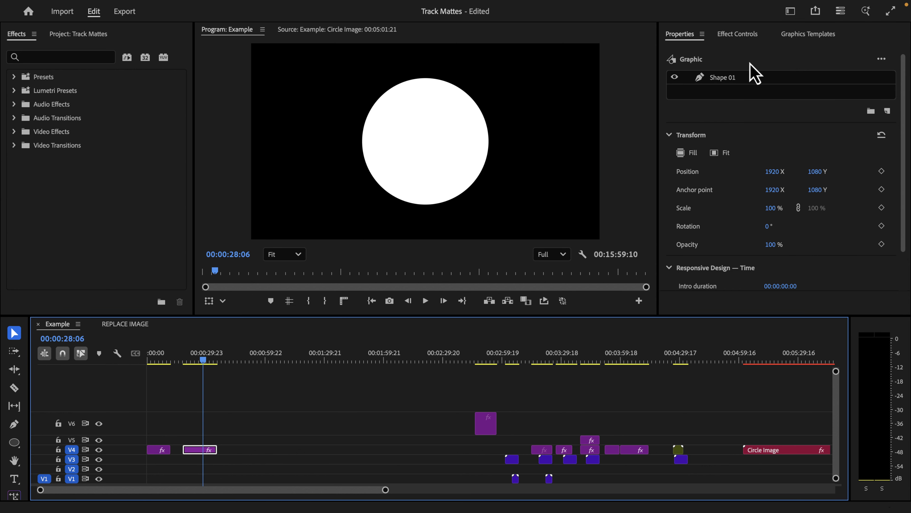
left_click(746, 78)
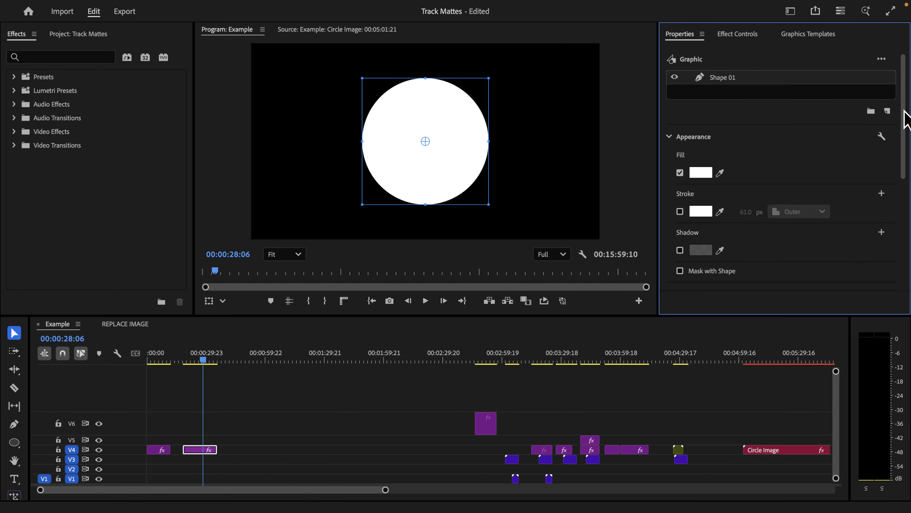
left_click_drag(904, 116, 897, 216)
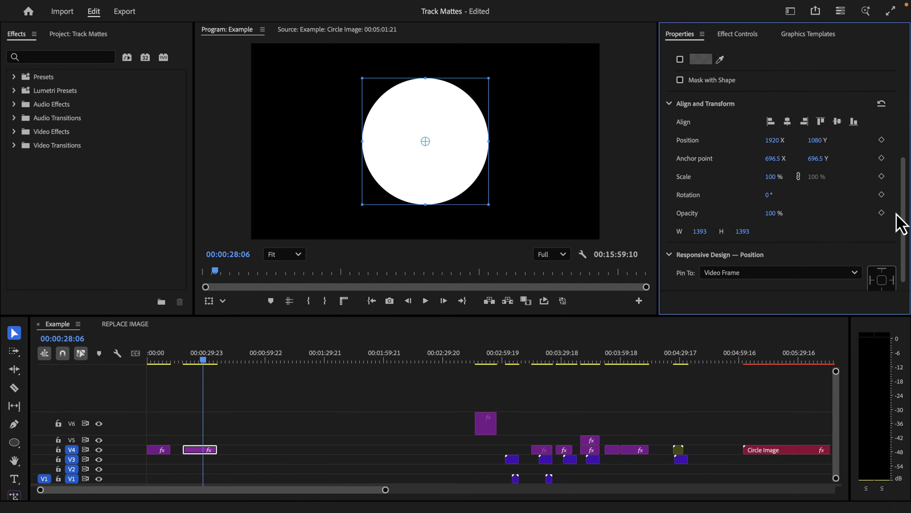
left_click(680, 80)
- Copy the Edit Mode Javi_0 layer from the TEXT graphic into the circle graphic and place it beneath Shape 01
scroll(729, 95, "up", 5)
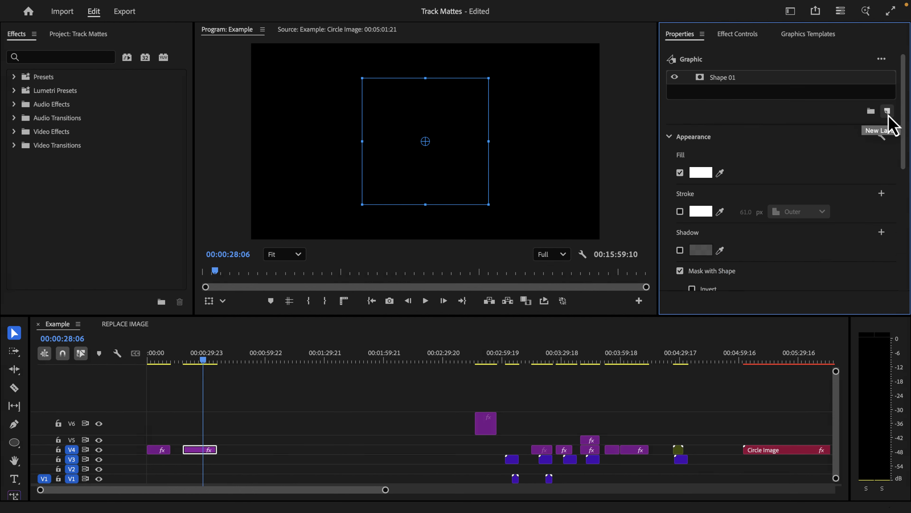
left_click(160, 449)
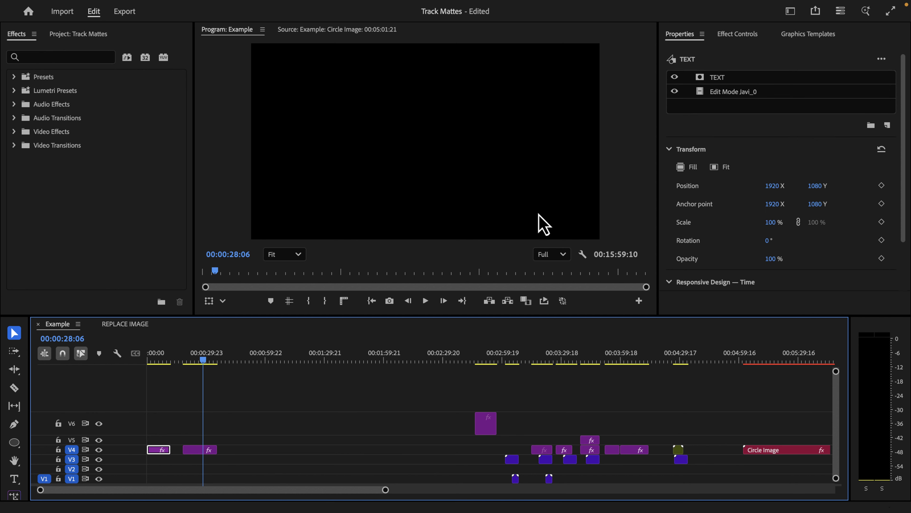
left_click(730, 96)
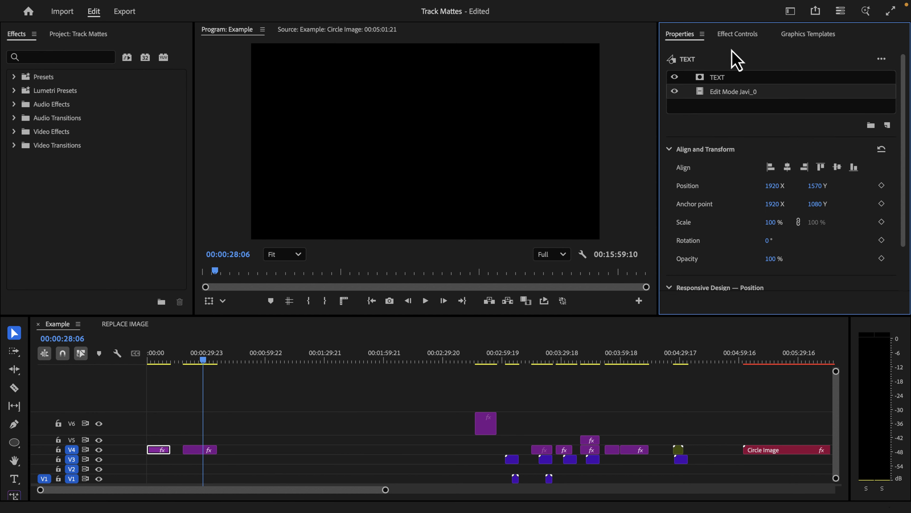
left_click(196, 451)
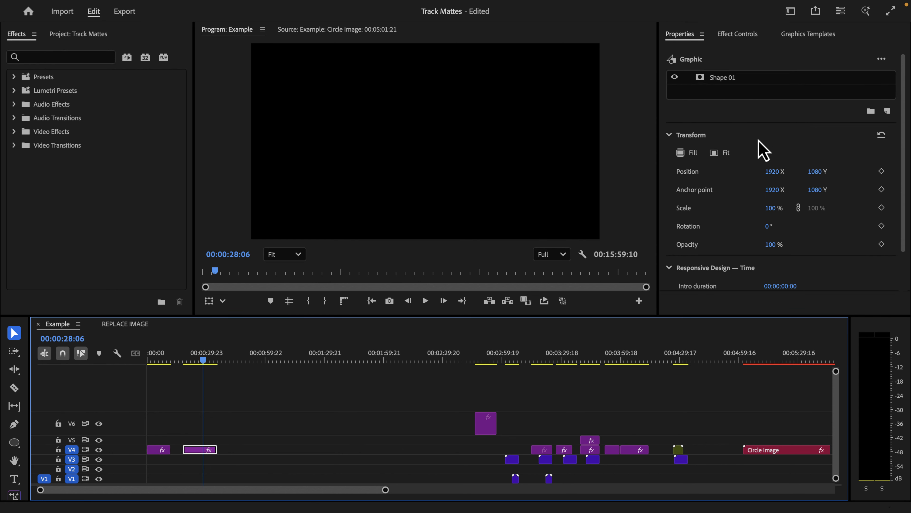
left_click(731, 94)
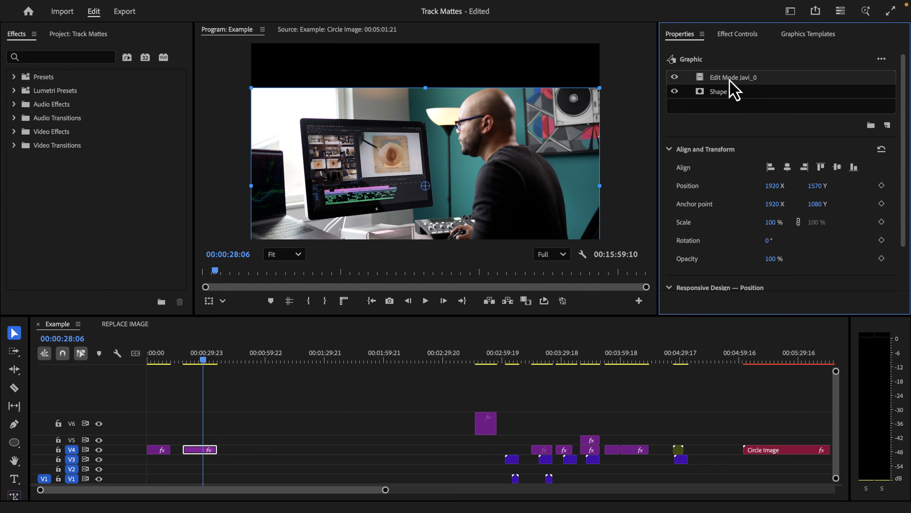
left_click_drag(729, 80, 729, 112)
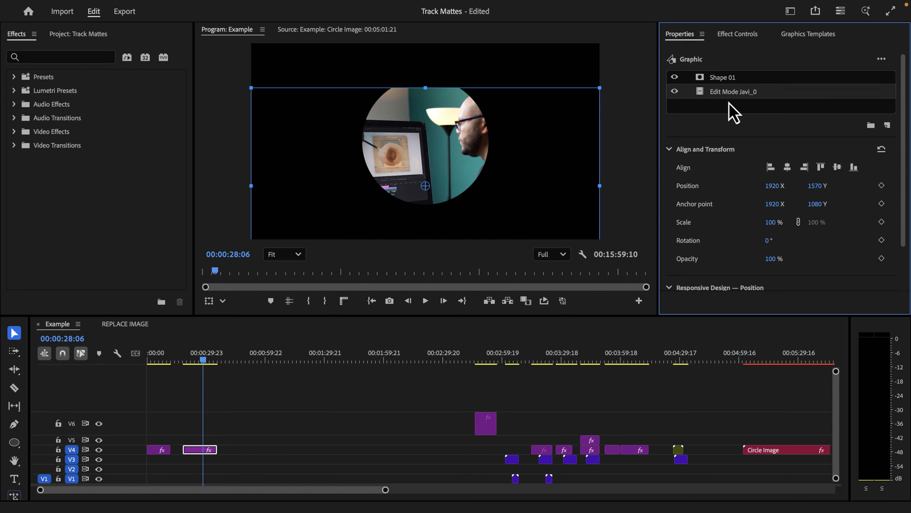
- Reposition the footage layer inside the circle mask to 1572 horizontally and 1395 vertically
left_click_drag(772, 185, 586, 201)
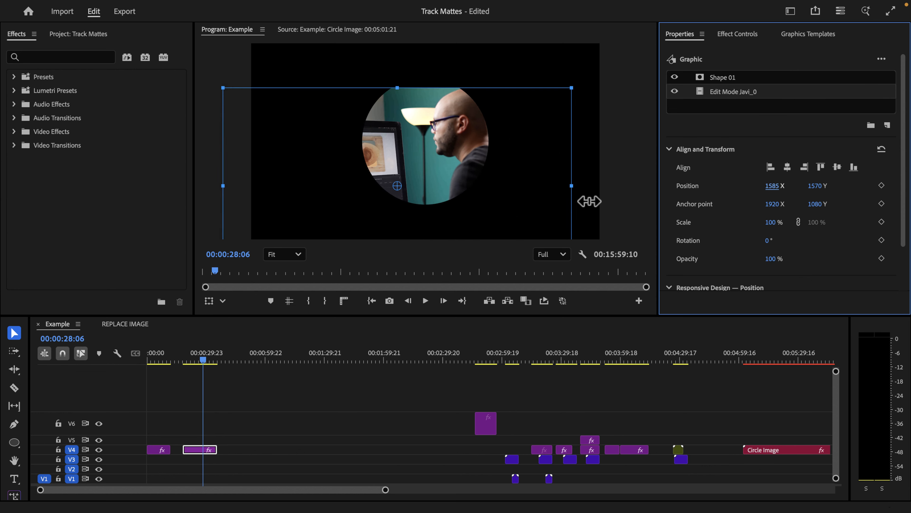
left_click_drag(815, 185, 732, 200)
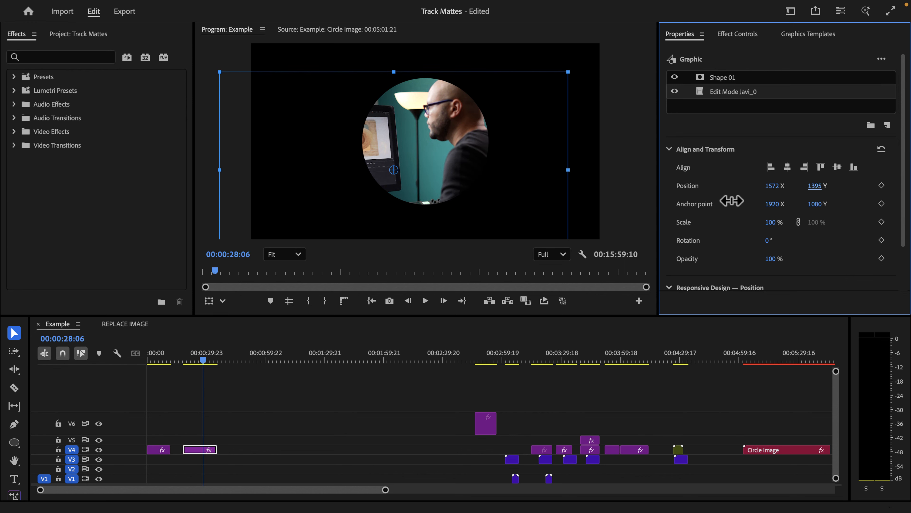
left_click_drag(203, 358, 200, 358)
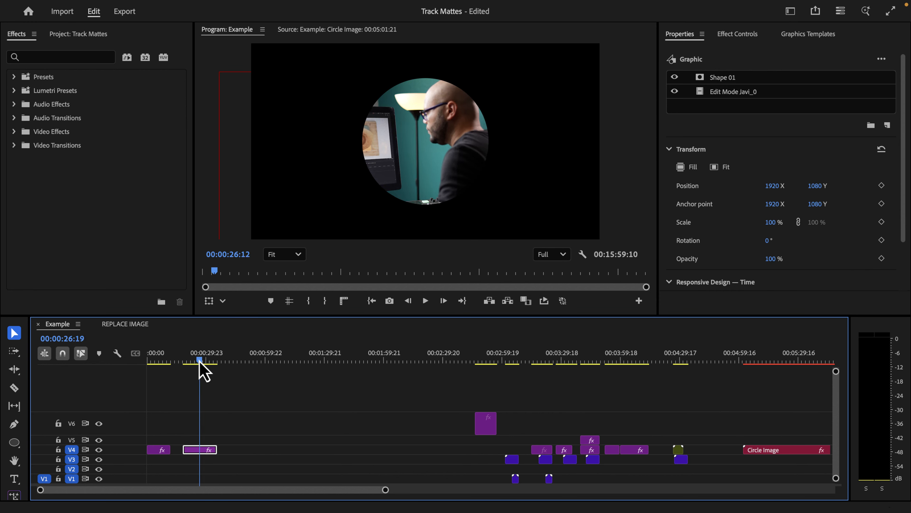
- Extend the end of the circle graphic clip on V4 to about 00:01:17 on the timeline
key("=")
key("=")
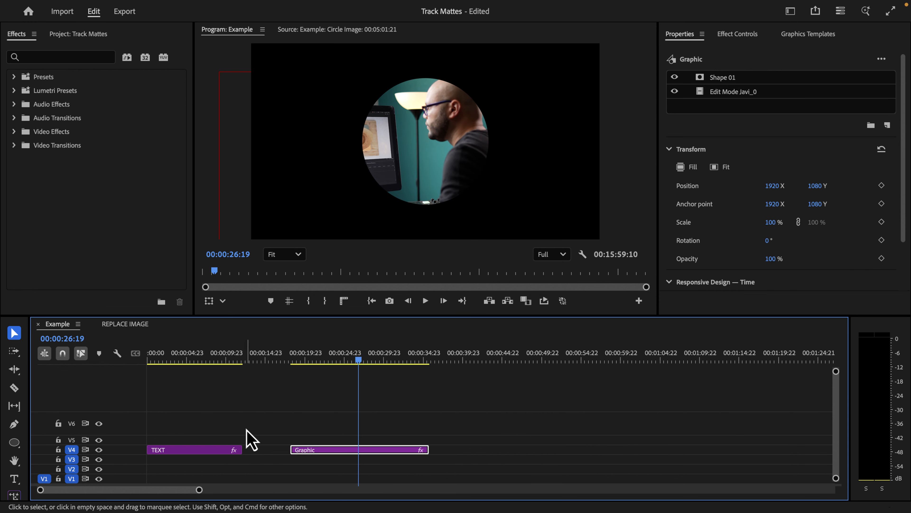
left_click_drag(366, 364, 346, 361)
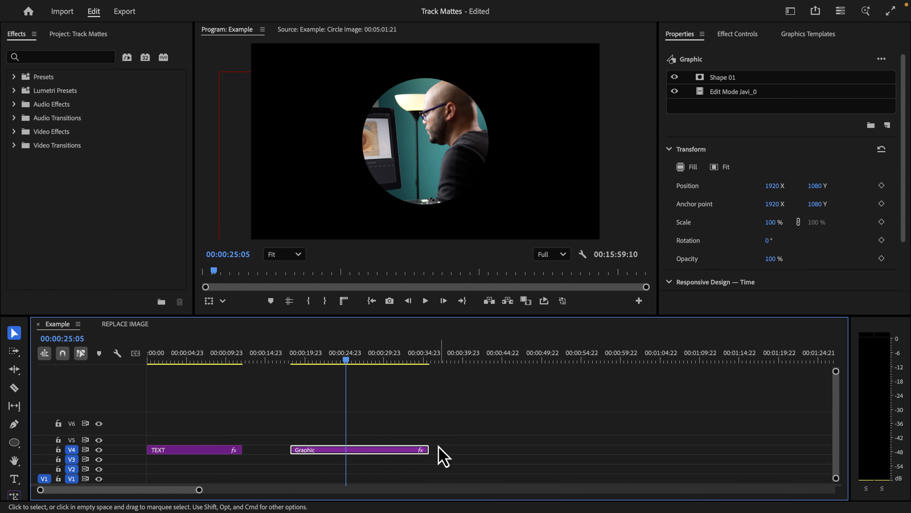
left_click_drag(429, 450, 756, 449)
key("minus")
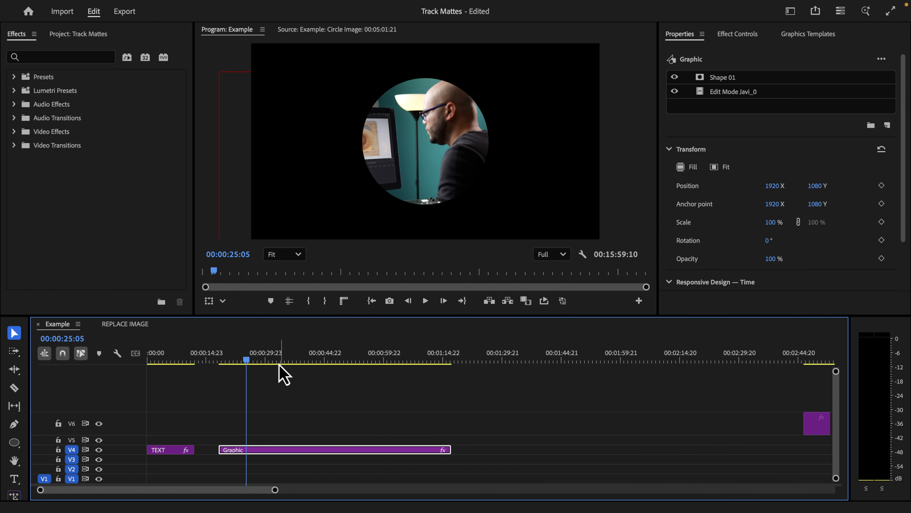
- Try splitting the extended circle graphic clip at the playhead, and undo the cuts
left_click_drag(255, 361, 275, 370)
key("ctrl+k")
key("ctrl+k")
key("super+z")
key("super+z")
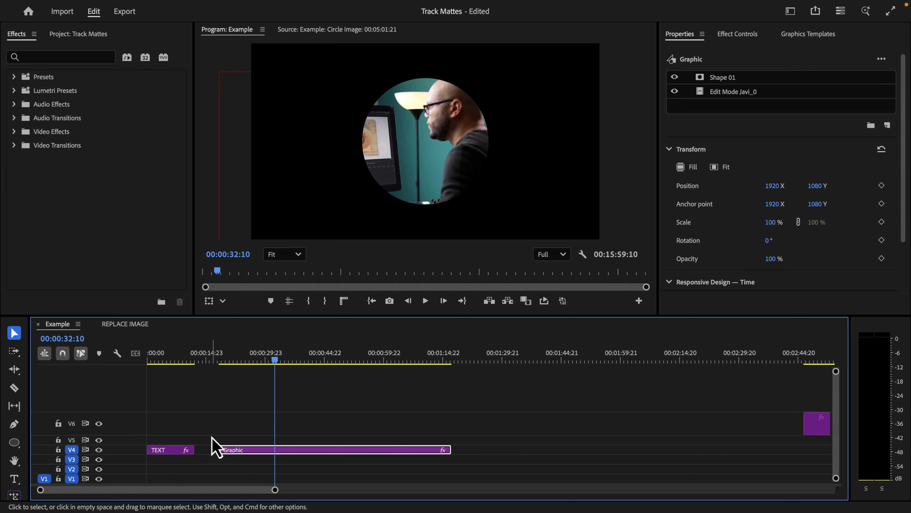
- Display the logo graphic on V6 by moving the playhead to 00:02:52:16
key("minus")
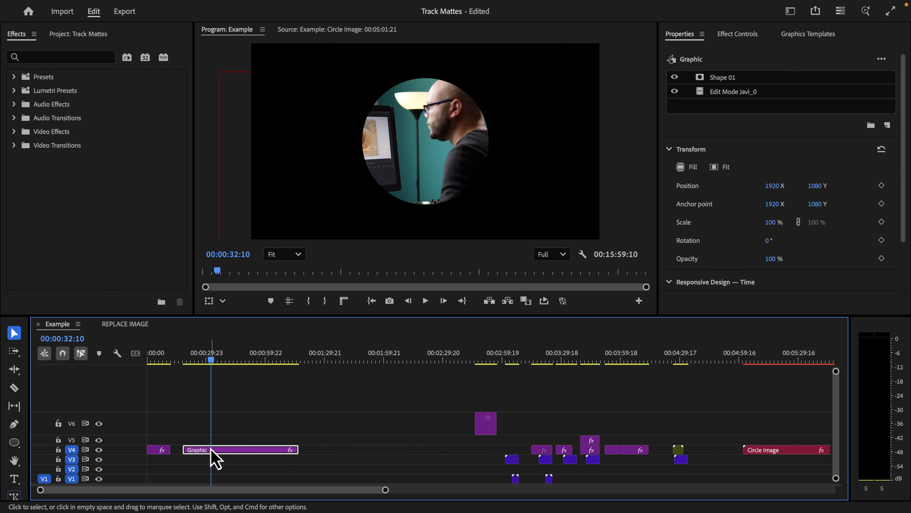
key("equal")
left_click(160, 451)
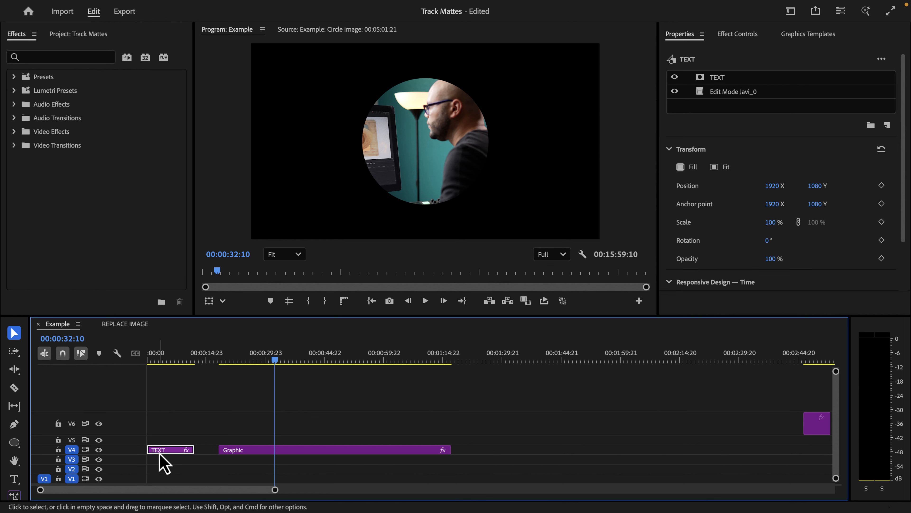
key("minus")
key("minus")
key("equal")
left_click(488, 360)
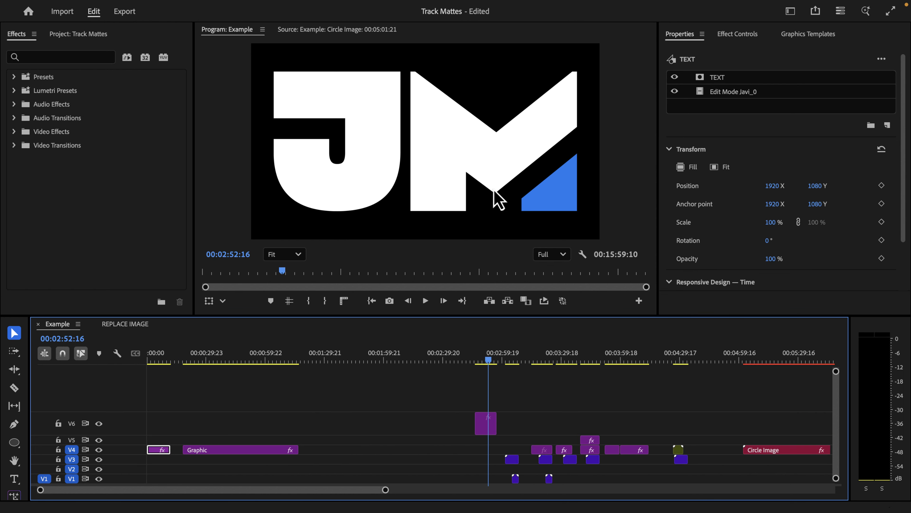
- Move the JM WHITE.png logo clip down to V4 at about 00:01:43, and show the transparency grid behind it in the program preview
left_click_drag(485, 428, 347, 451)
left_click(352, 360)
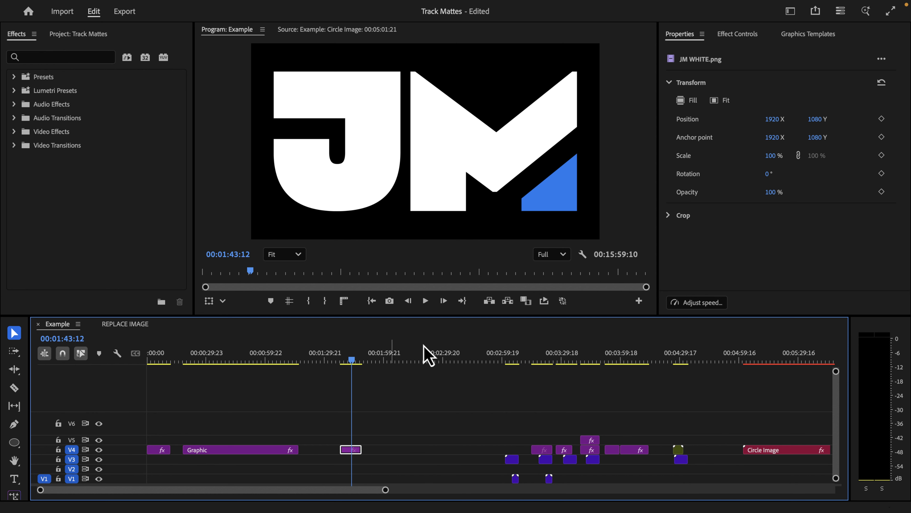
left_click(583, 255)
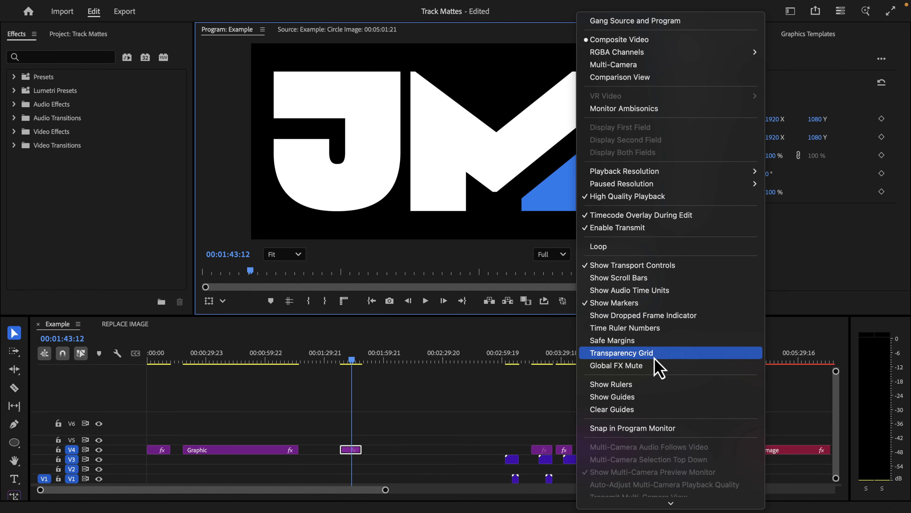
left_click(654, 357)
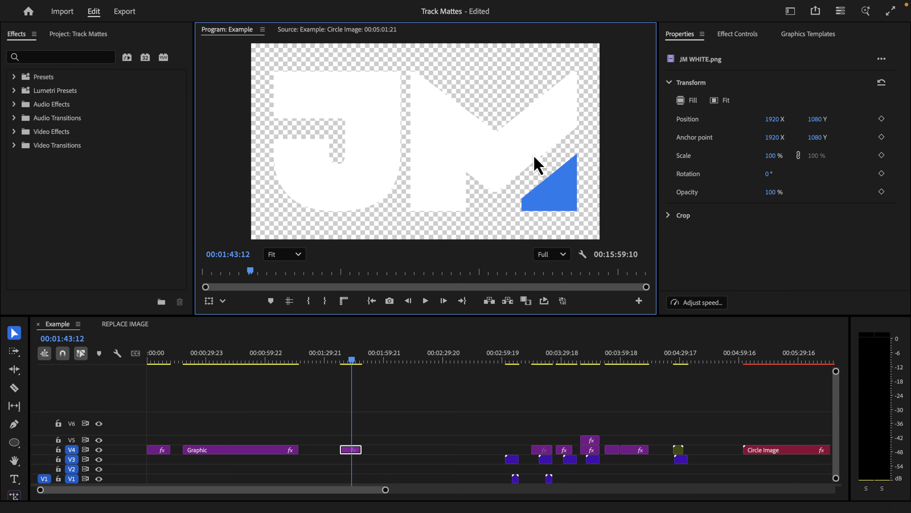
- Shift the other clips later on the timeline and move the JM WHITE.png clip to the start of V4
left_click_drag(320, 420, 162, 452)
left_click_drag(192, 450, 430, 449)
left_click_drag(352, 452, 157, 451)
- Place Edit Mode Javi_0.mov at the start of V3 beneath the logo, and fit the logo clip's end to the footage at about 00:00:09
left_click_drag(168, 450, 205, 449)
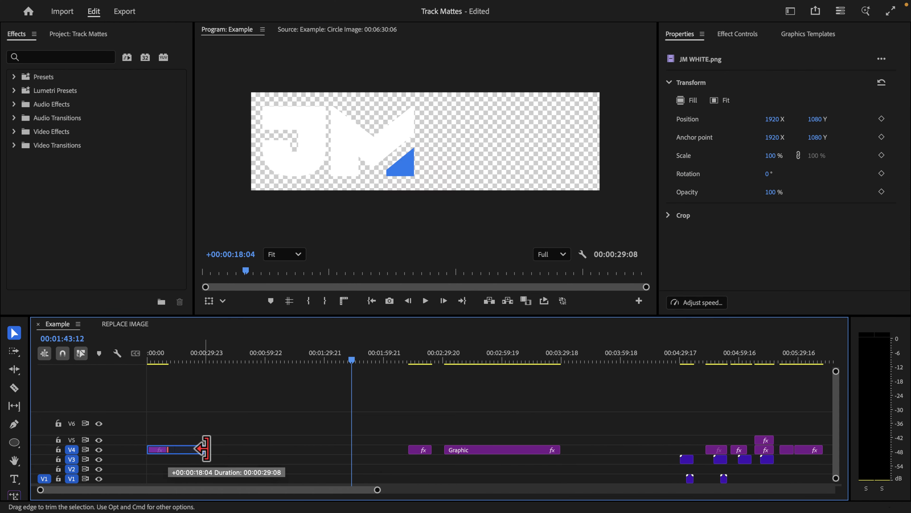
left_click_drag(204, 449, 219, 449)
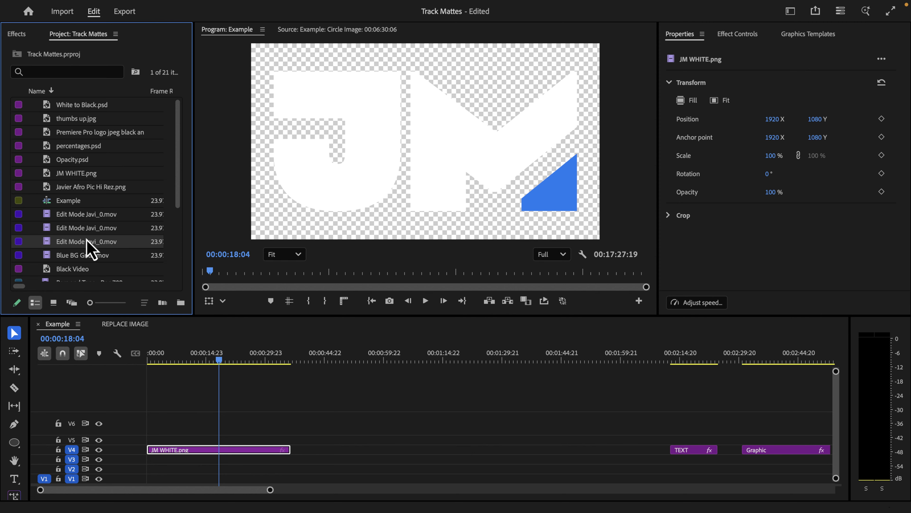
left_click_drag(88, 247, 169, 462)
left_click_drag(289, 449, 183, 449)
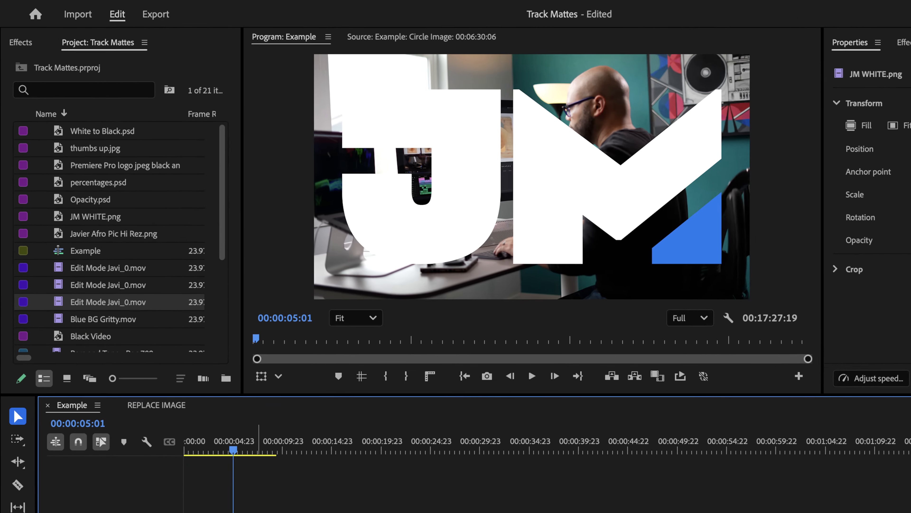
- Find the Track Matte Key effect and apply it to the Edit Mode Javi_0.mov clip on V3
left_click(17, 33)
left_click(42, 57)
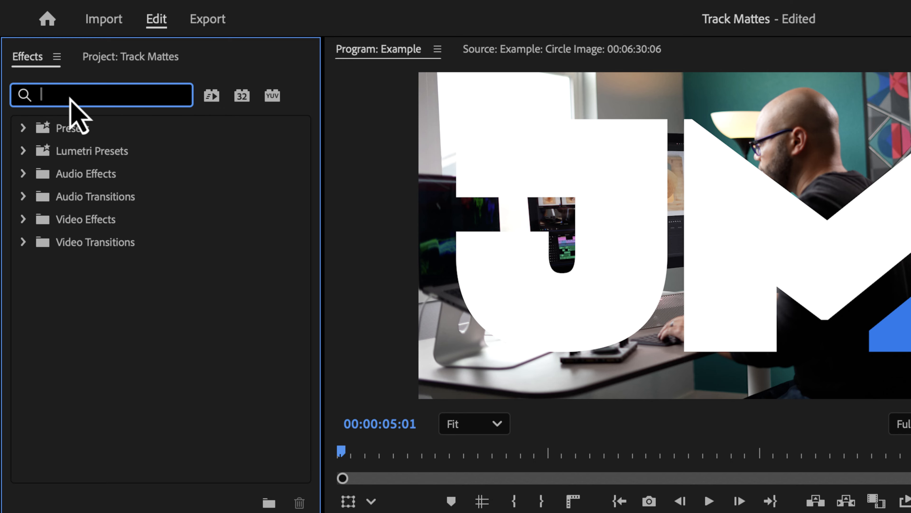
type("track matte")
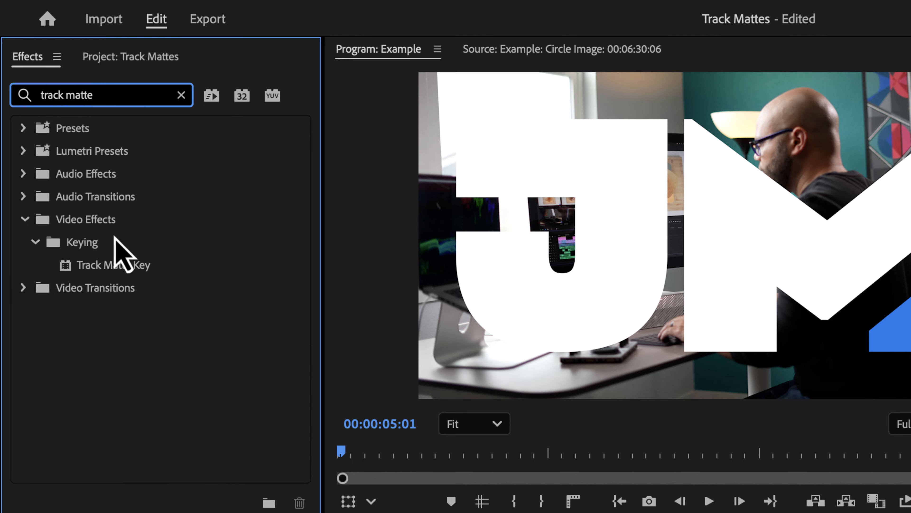
left_click_drag(122, 264, 309, 512)
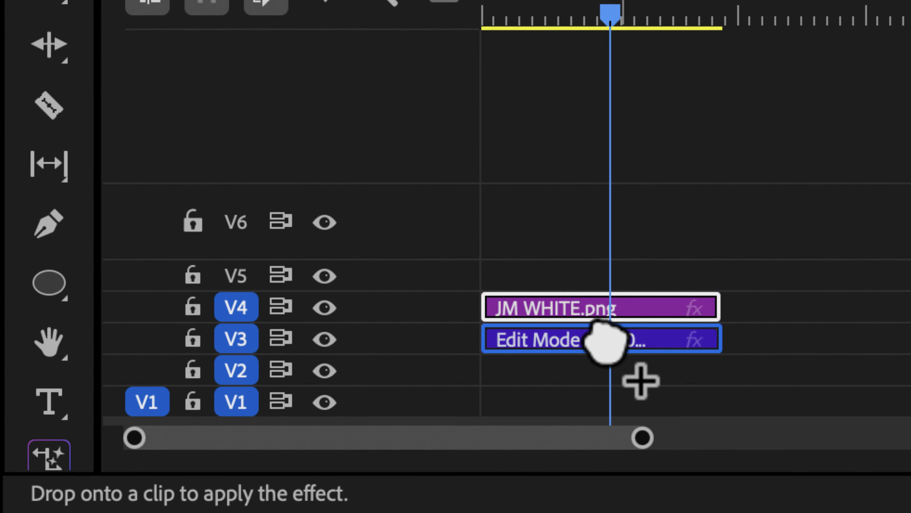
left_click_drag(605, 342, 641, 350)
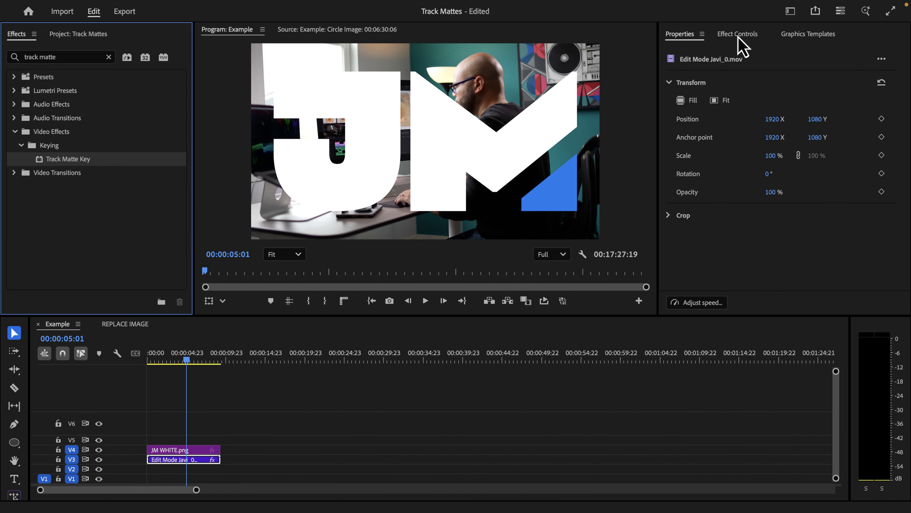
- Set the Track Matte Key to composite using Matte Alpha, with Video 4 as its matte
left_click(738, 34)
left_click(704, 123)
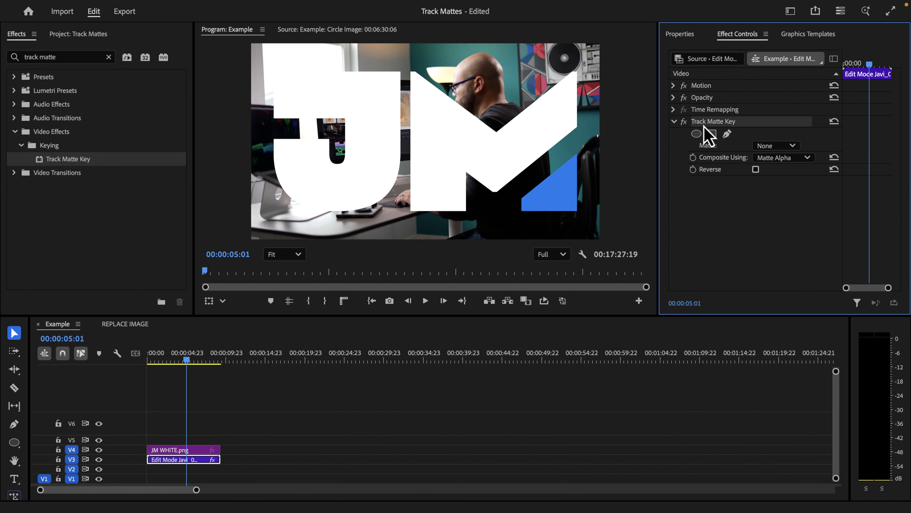
key("shift+3")
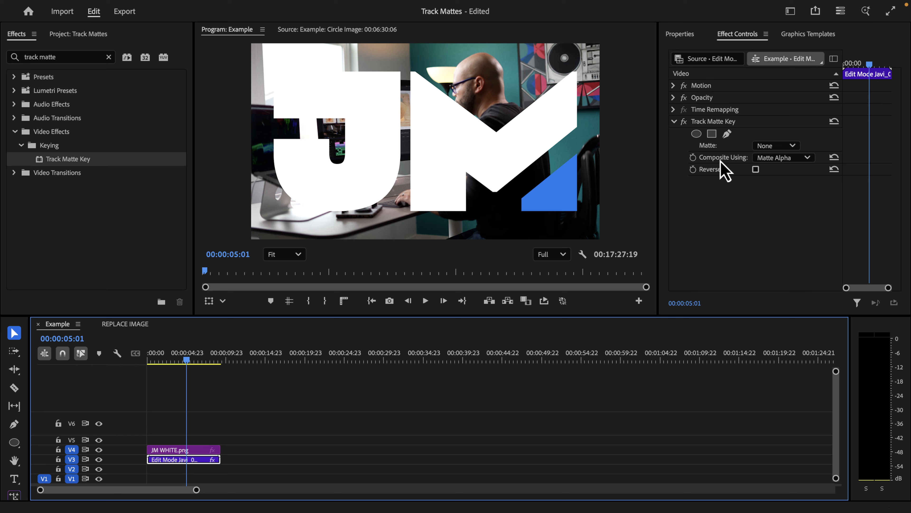
left_click(760, 160)
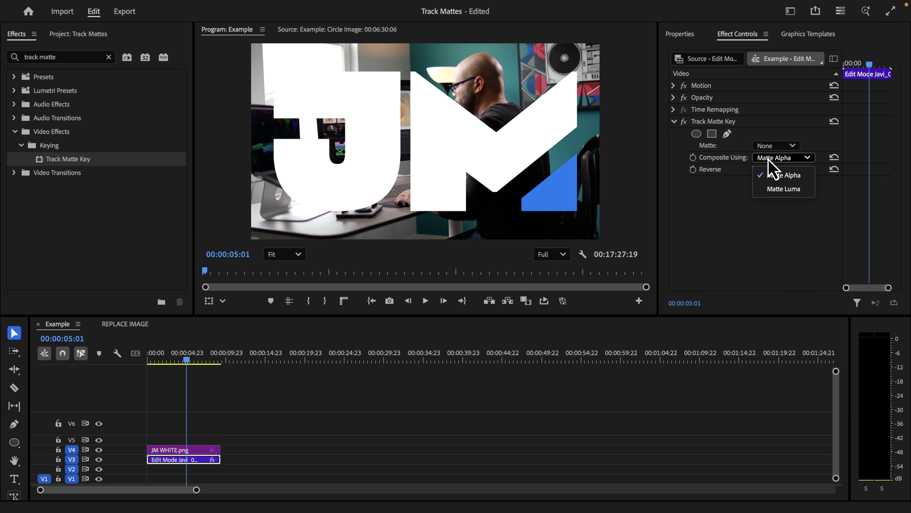
left_click(774, 180)
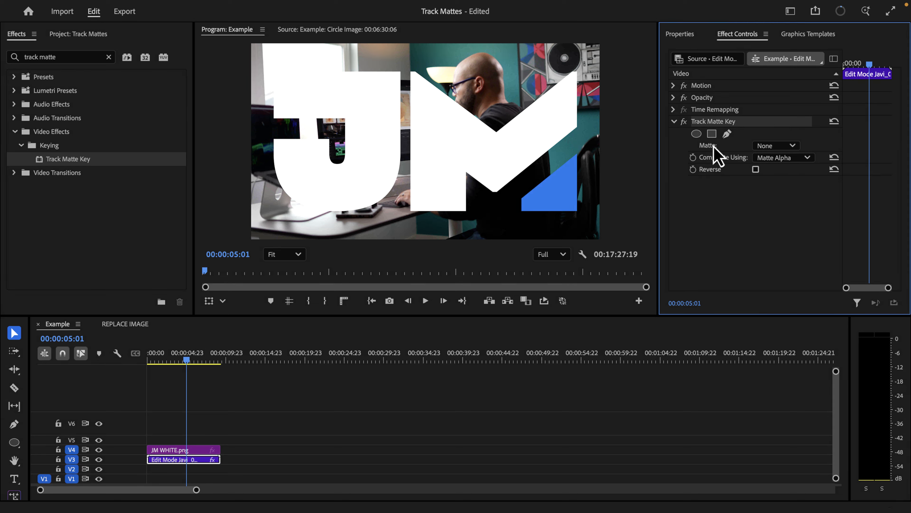
left_click(790, 147)
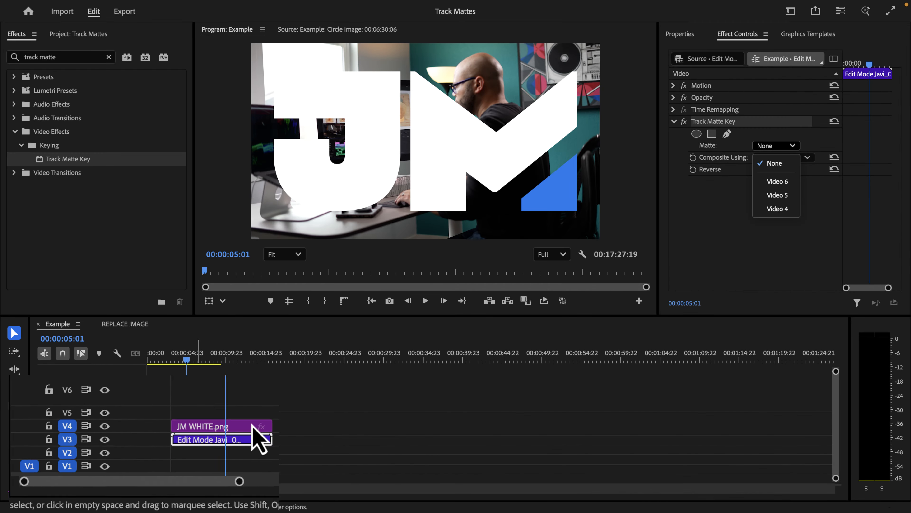
left_click(782, 208)
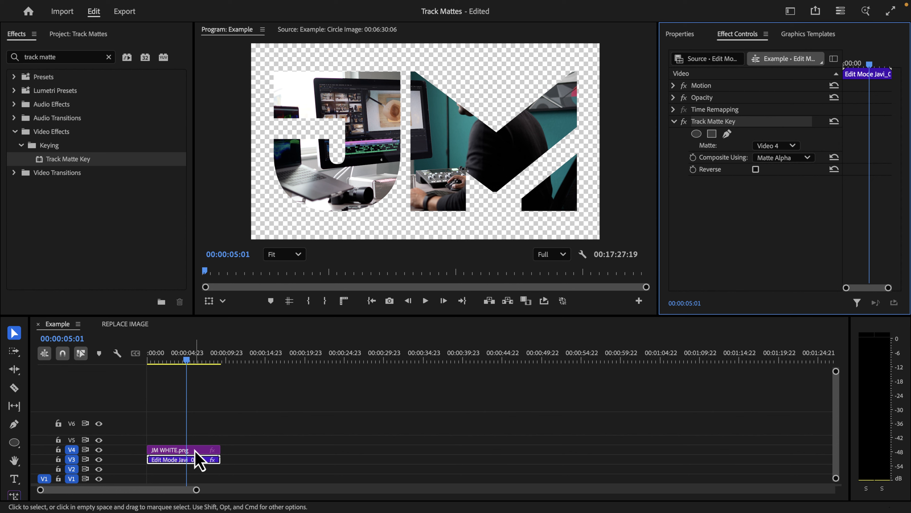
left_click(354, 417)
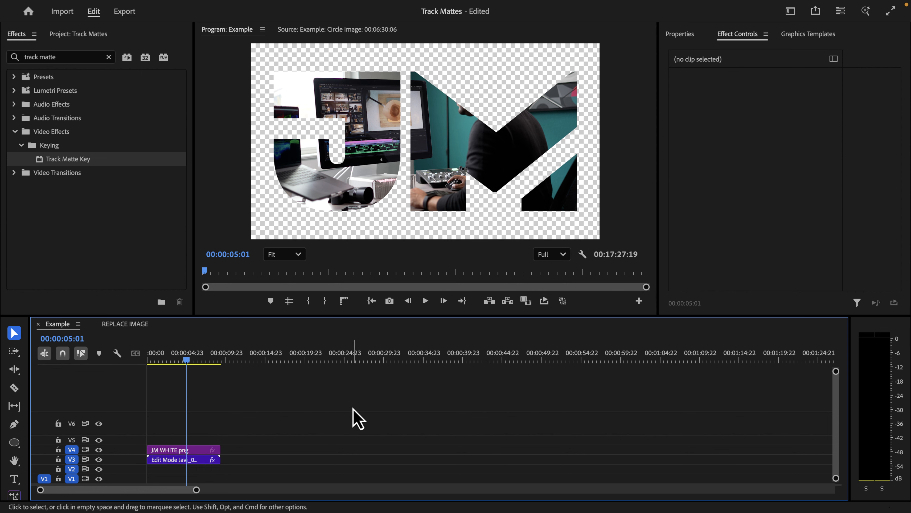
- Scrub through the masked footage, stop at 00:00:03:11 and select the footage clip on V3
key("minus")
left_click(423, 359)
left_click_drag(425, 356, 156, 387)
key("equal")
left_click(203, 460)
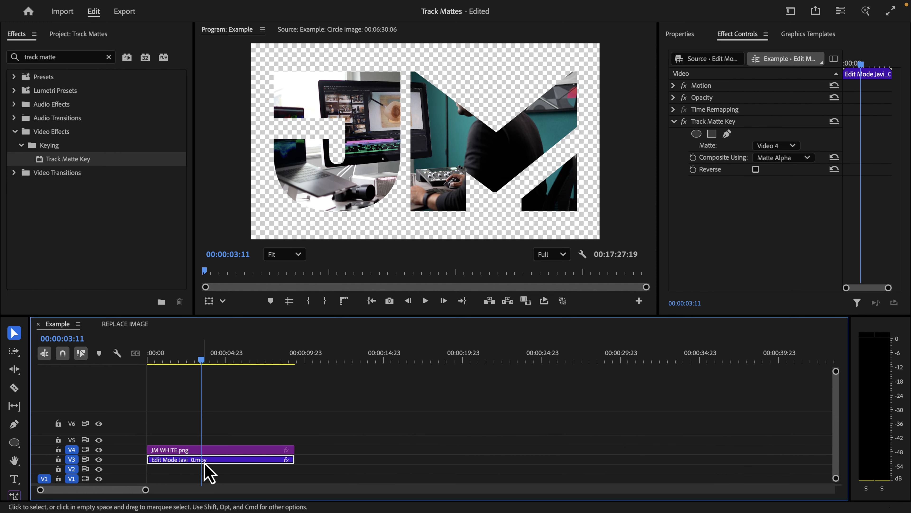
mouse_move(211, 462)
left_mouse_down()
mouse_move(259, 463)
mouse_move(175, 463)
mouse_move(230, 462)
mouse_move(201, 463)
left_mouse_up()
- Try repositioning the footage with its Motion position to 1497, 1240, and undo the move
left_click(674, 86)
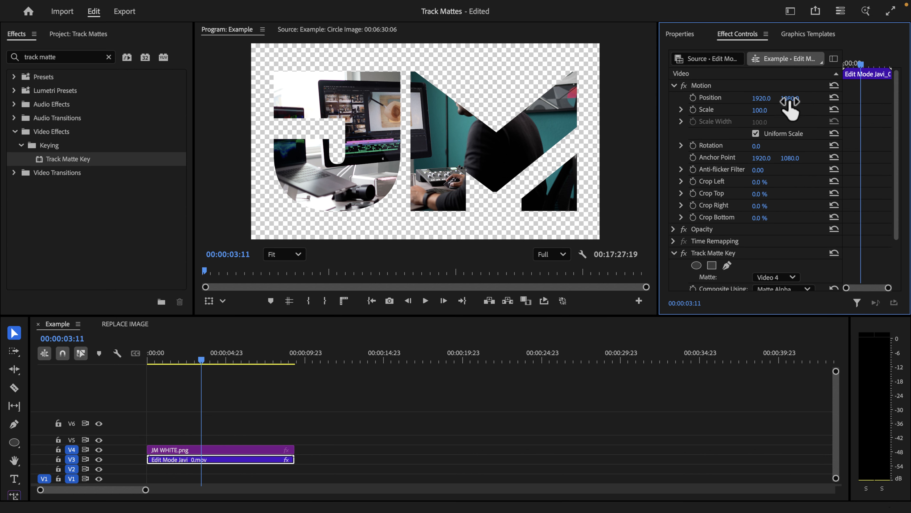
mouse_move(789, 100)
left_mouse_down()
mouse_move(757, 98)
mouse_move(793, 100)
left_mouse_up()
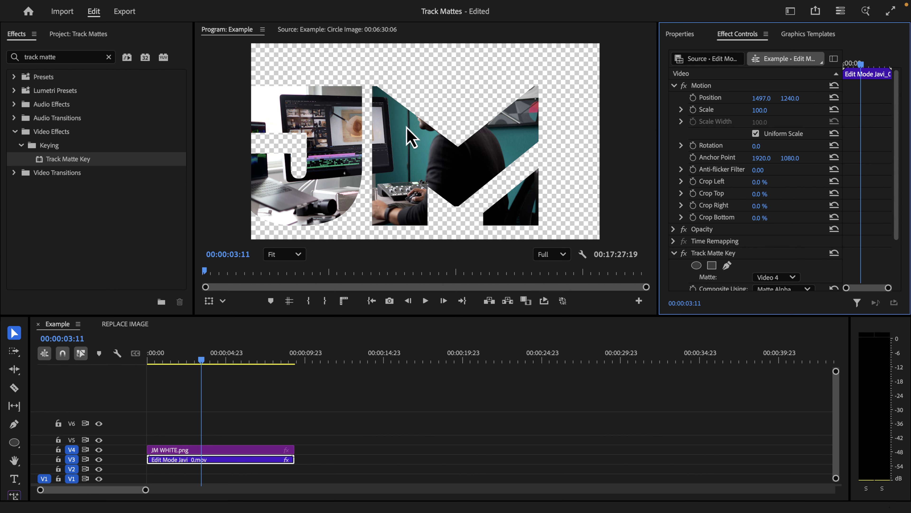
key("super+z")
key("super+z")
key("super+z")
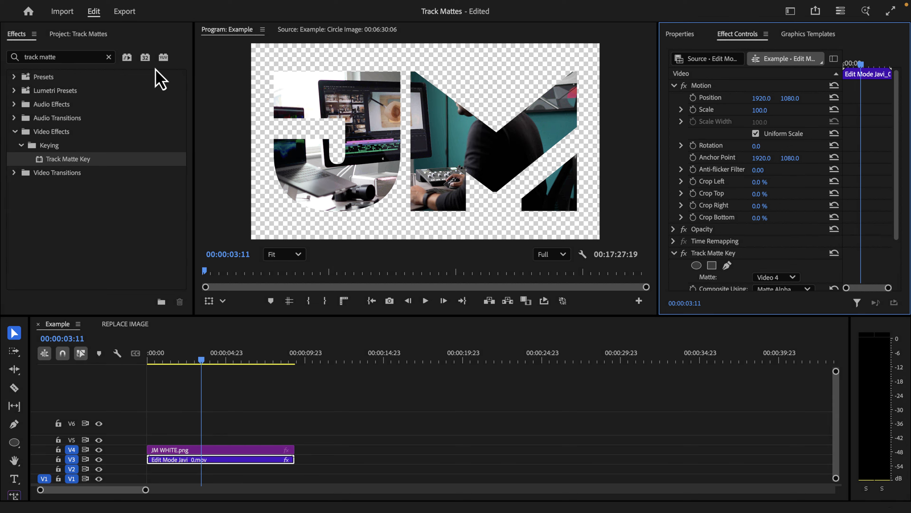
- Find the Transform effect and apply it to the footage clip on V3
left_click(109, 57)
left_click(67, 60)
type("t")
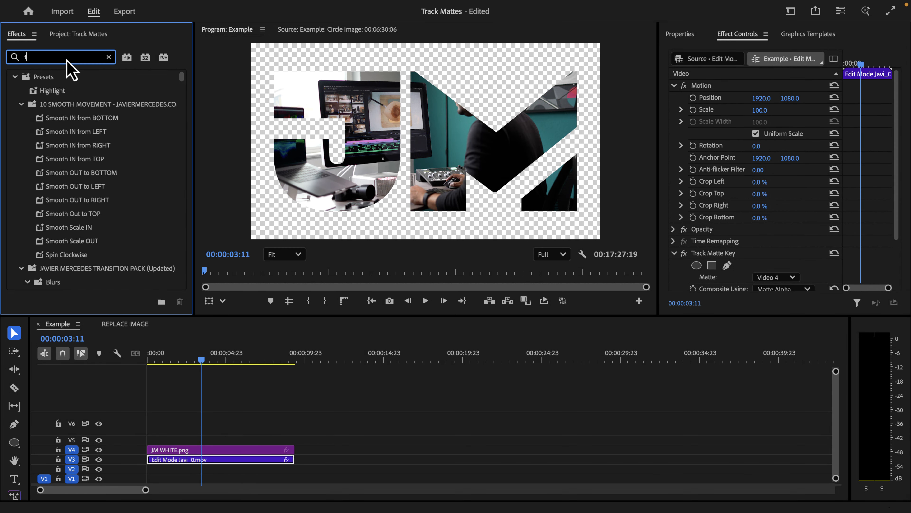
type("ransform")
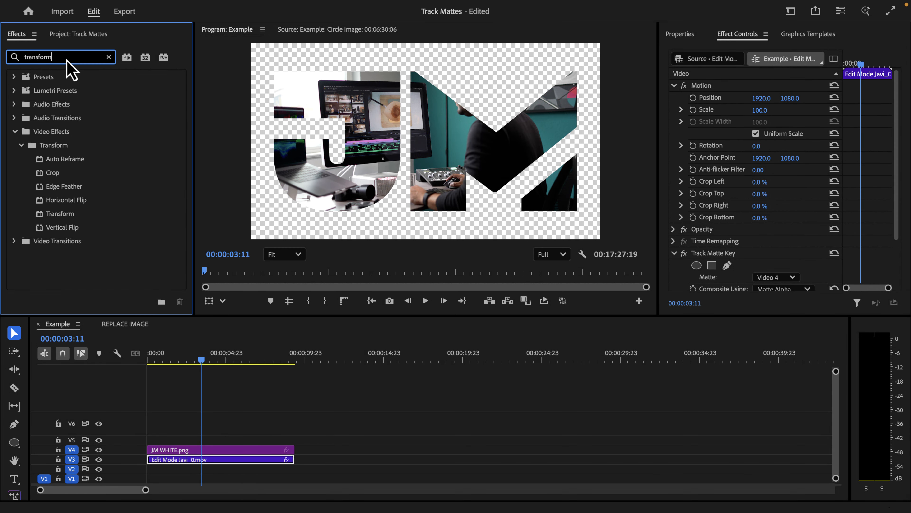
left_click_drag(69, 214, 245, 460)
- Find the Offset effect and apply it to the footage clip on V3
left_click(109, 57)
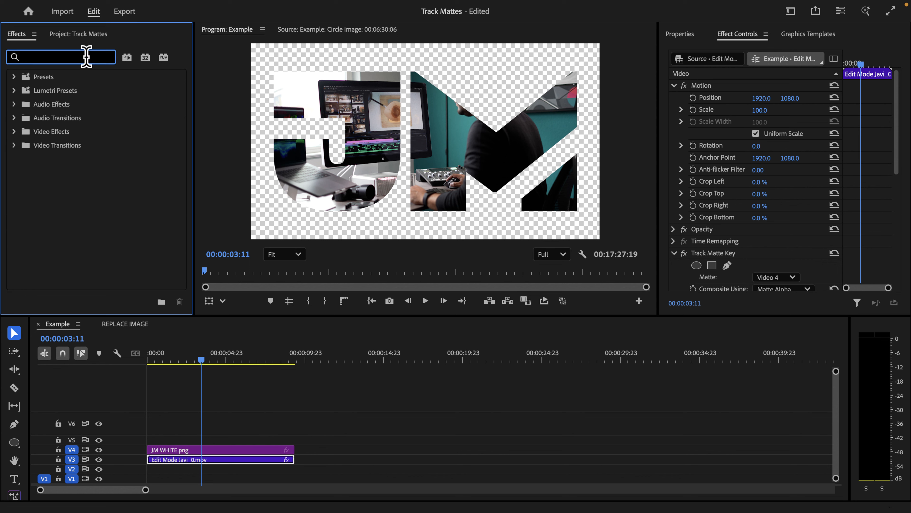
type("offset")
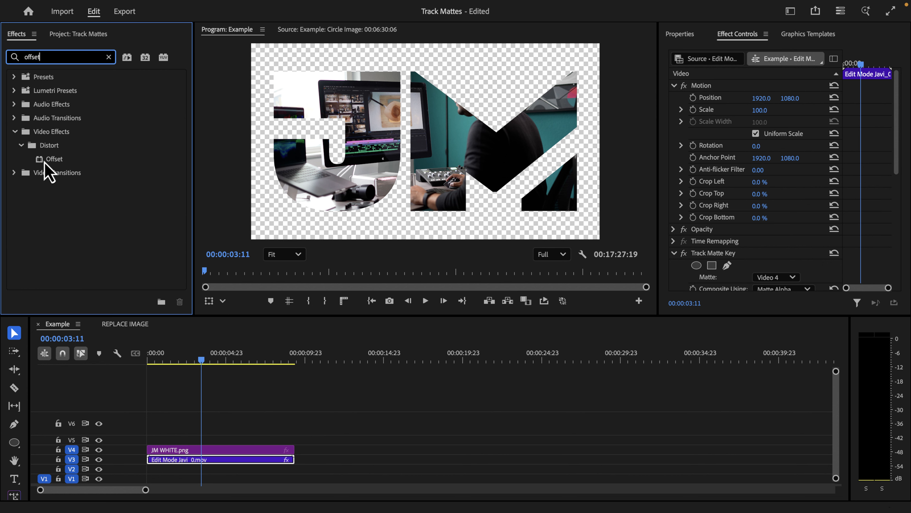
left_click_drag(48, 172, 210, 459)
- Reorder the footage clip's effects so that Transform and Offset both sit above Track Matte Key
scroll(730, 206, "down", 5)
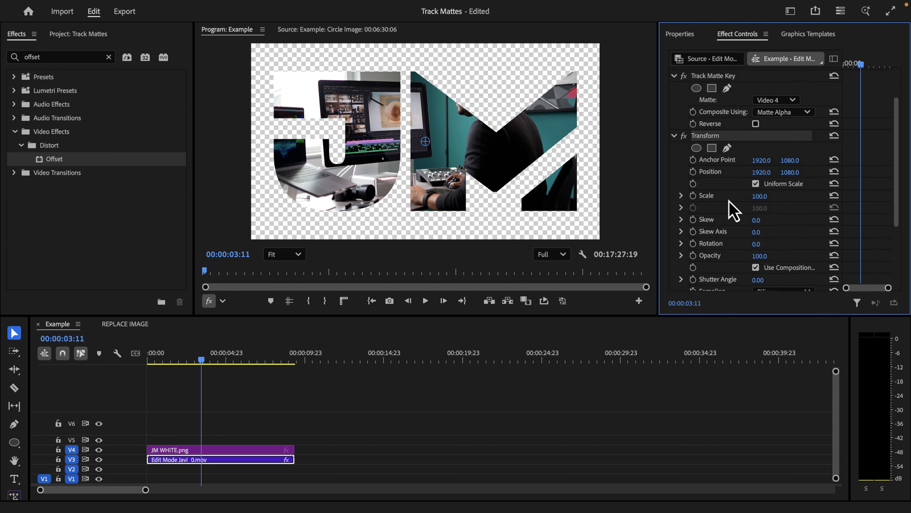
scroll(722, 229, "down", 3)
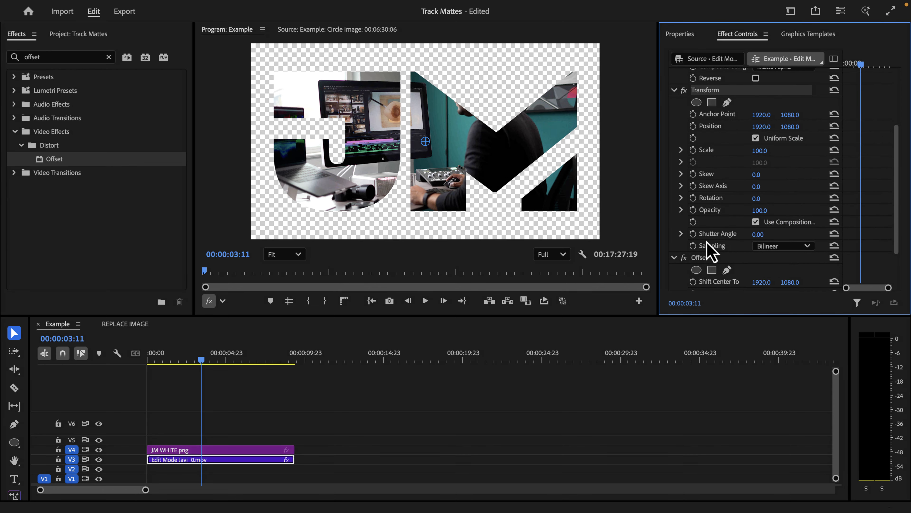
scroll(707, 243, "up", 4)
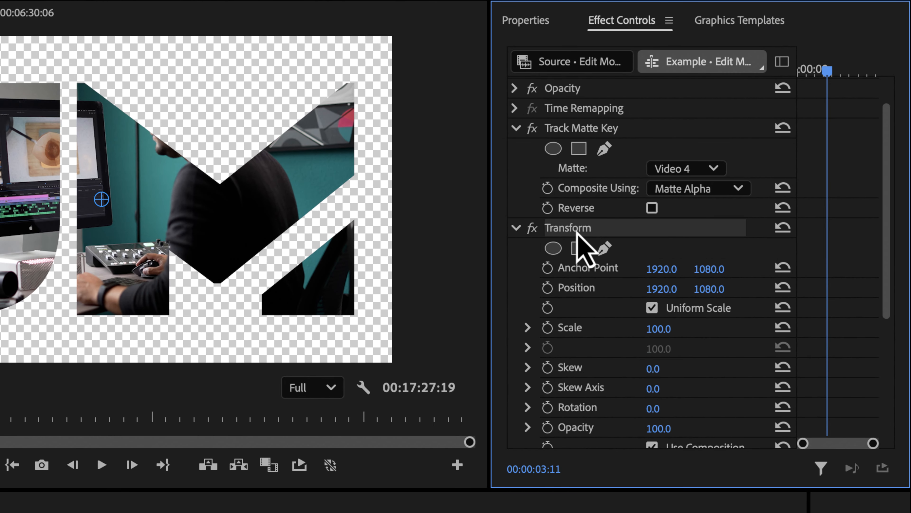
left_click_drag(573, 233, 562, 127)
left_click_drag(562, 126, 573, 143)
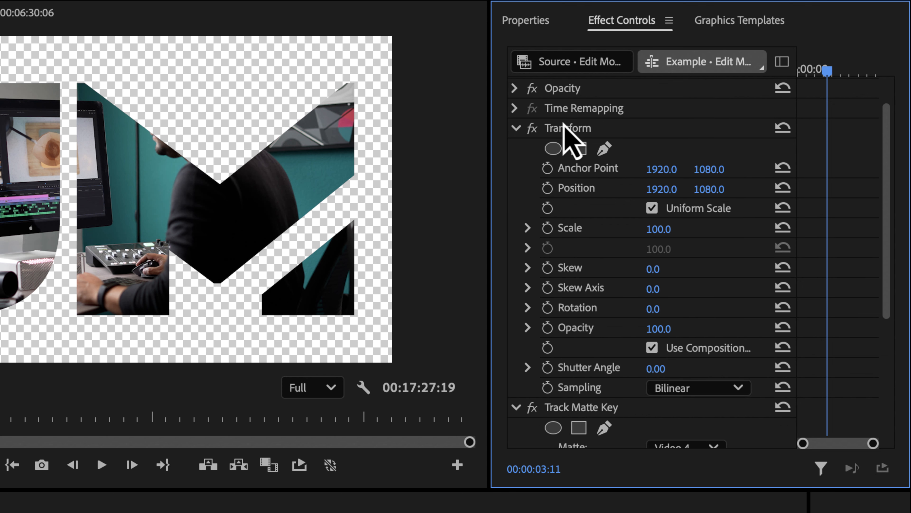
scroll(574, 201, "down", 5)
left_click(568, 318)
left_click_drag(566, 316, 551, 204)
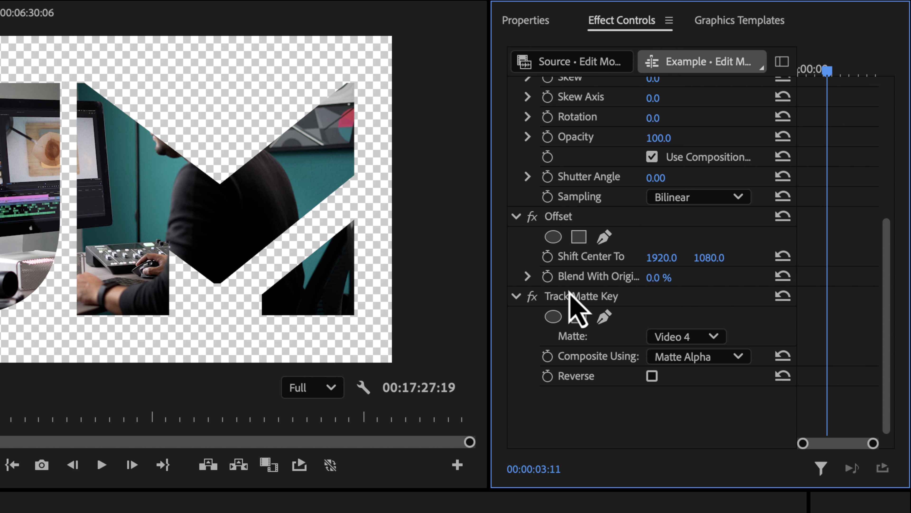
- Examine the order of the footage clip's effects, with the Transform settings collapsed and the Offset settings expanded
scroll(556, 279, "up", 1)
scroll(555, 278, "up", 3)
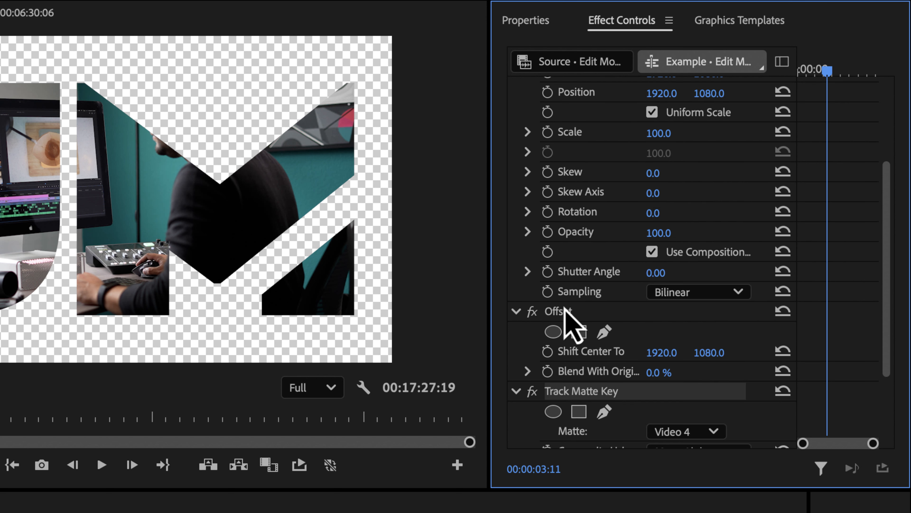
scroll(570, 323, "up", 6)
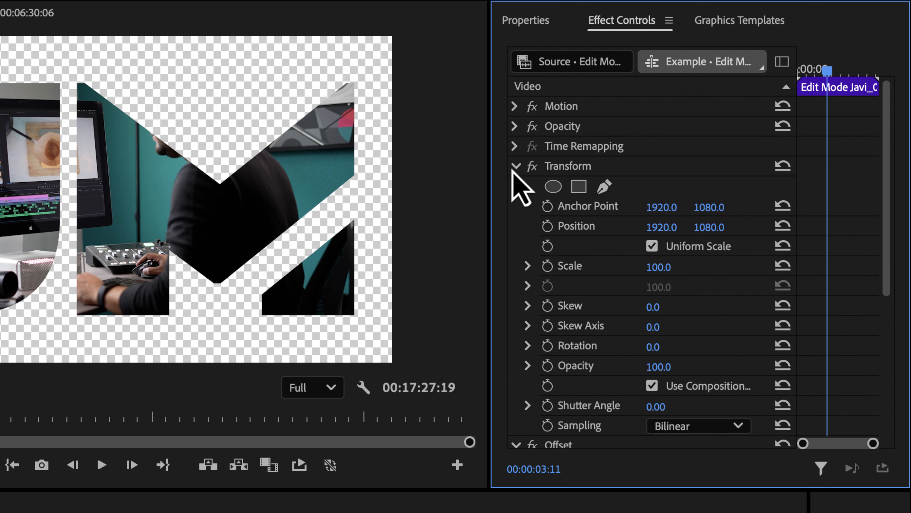
left_click(516, 166)
left_click(514, 186)
left_click(571, 166)
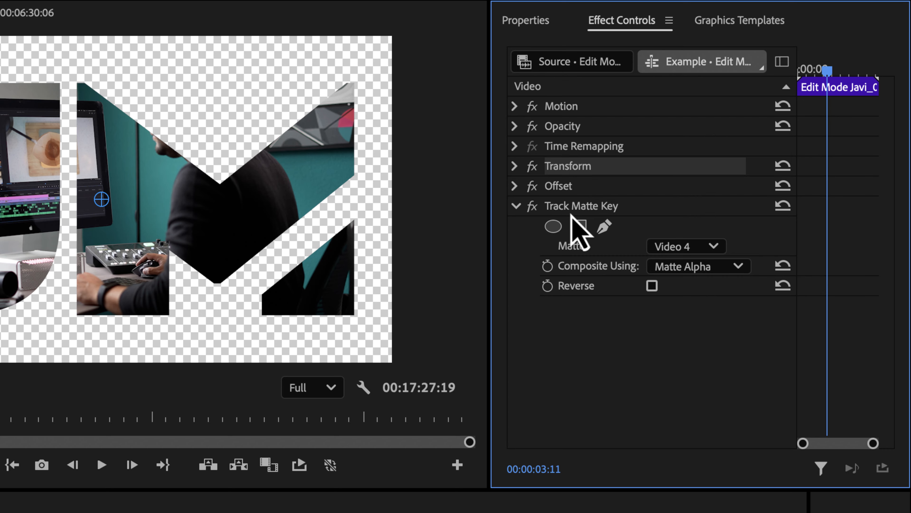
left_click(569, 206)
left_click(563, 188)
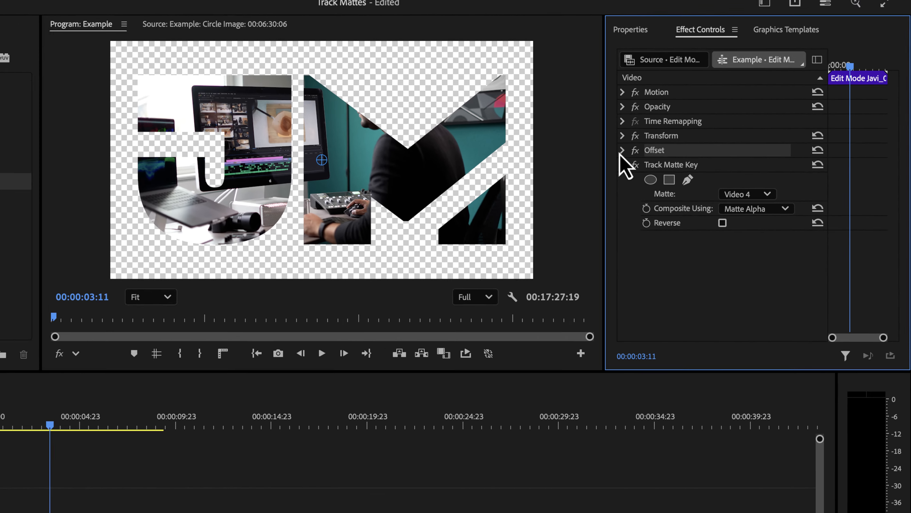
left_click(518, 184)
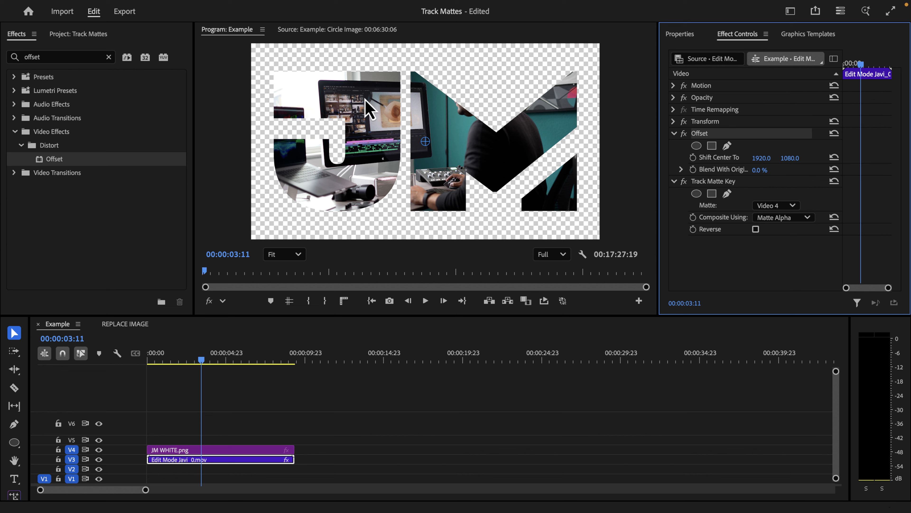
- Set the footage's Offset Shift Center To to 1664.0, 1212.0 and its Transform Scale to 95.0
left_click_drag(762, 158, 790, 159)
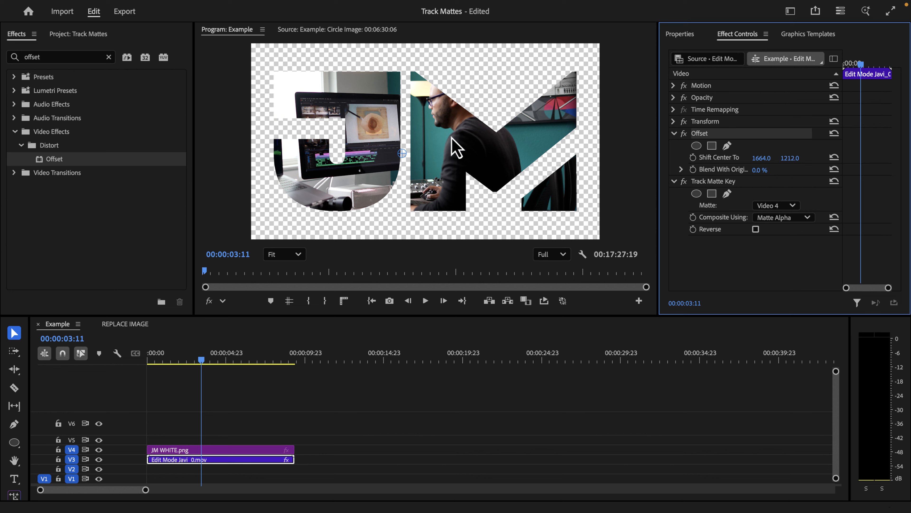
left_click(674, 133)
left_click(673, 121)
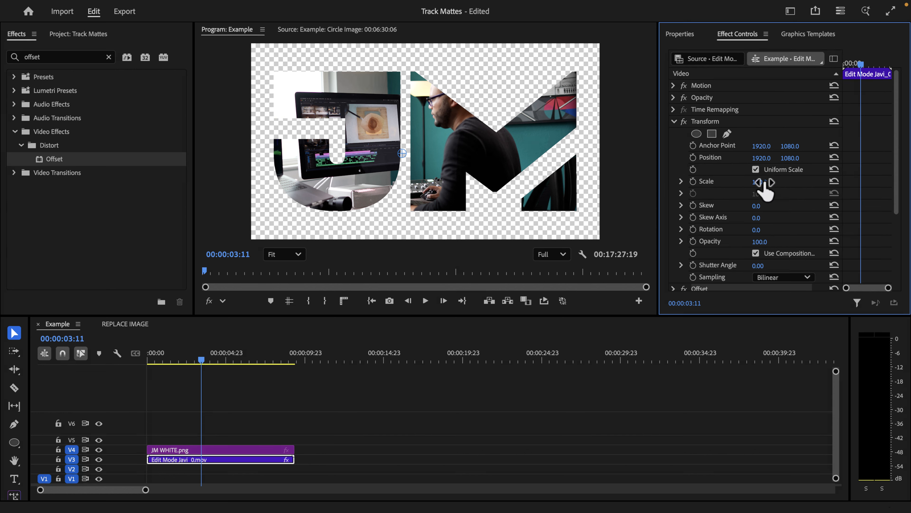
left_click_drag(765, 182, 755, 182)
left_click_drag(756, 230, 759, 232)
key("super+z")
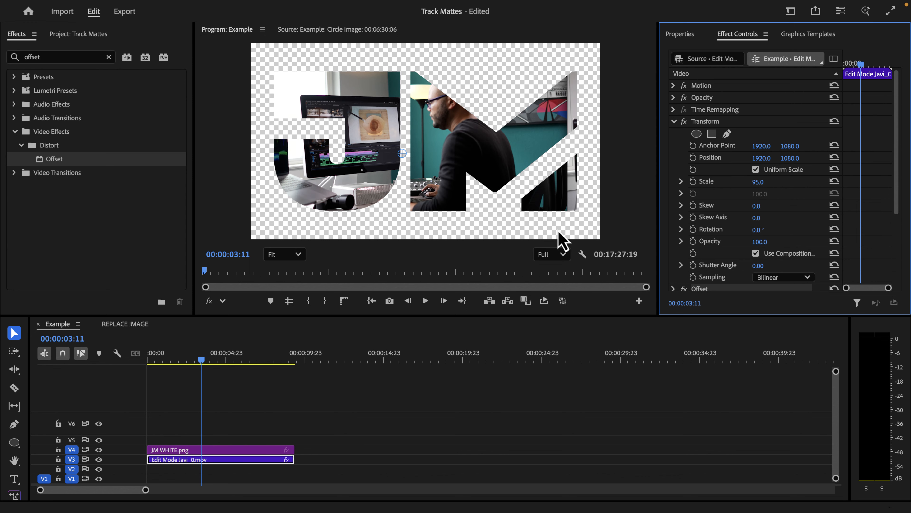
- Move the TEXT graphic on V4 close behind the JM WHITE.png clip
left_click(234, 421)
left_click(225, 450)
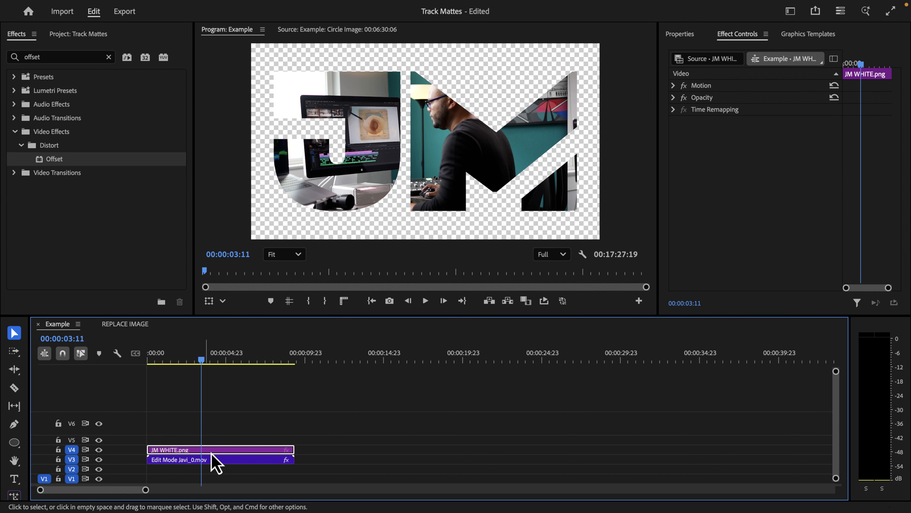
key("minus")
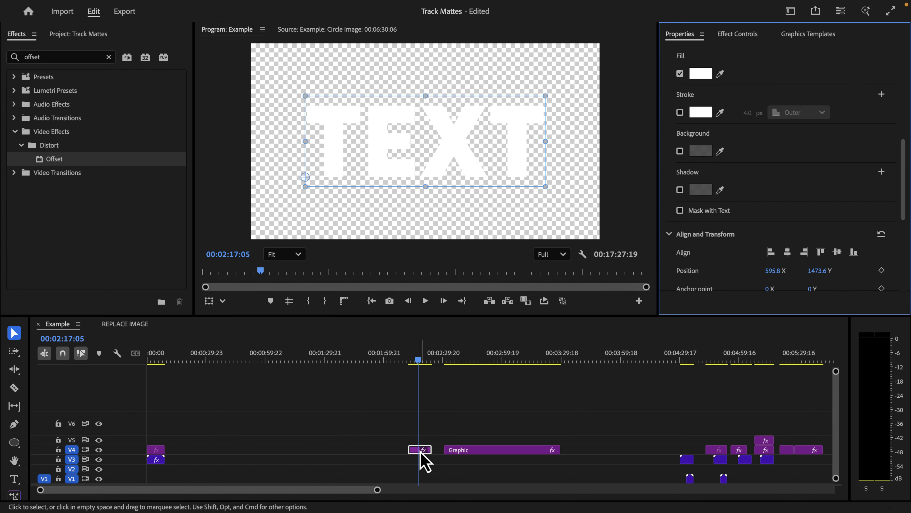
left_click_drag(419, 453, 185, 453)
- Duplicate the masked footage clip on V3 beneath the TEXT graphic and view the matte result there
left_click(155, 460)
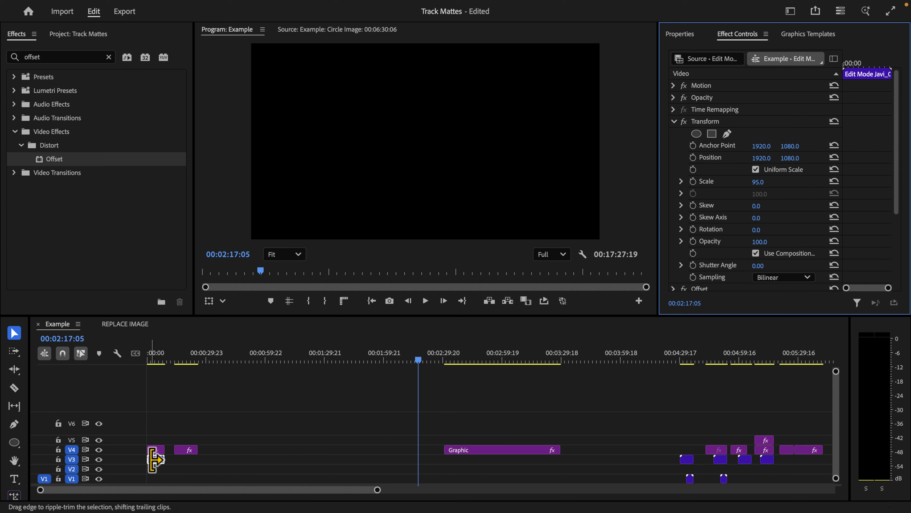
left_click_drag(155, 461, 182, 460)
left_click(184, 359)
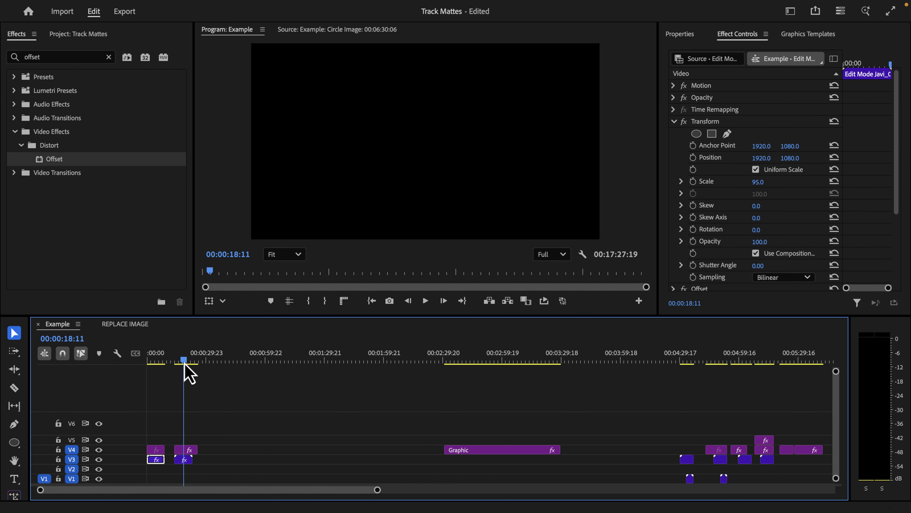
left_click(208, 402)
key("=")
key("=")
key("=")
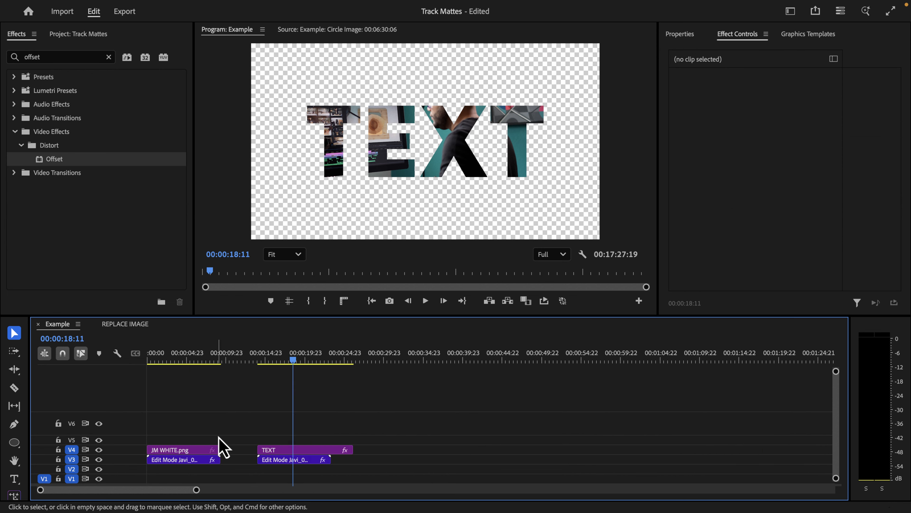
- Examine the effect order on the footage clips beneath TEXT and JM WHITE.png, with their Transform settings collapsed
left_click(385, 461)
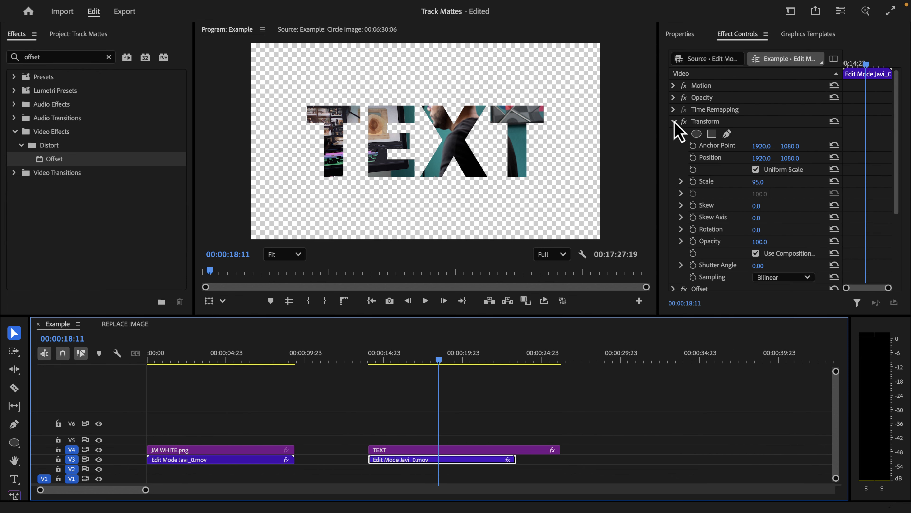
left_click(689, 137)
left_click(704, 145)
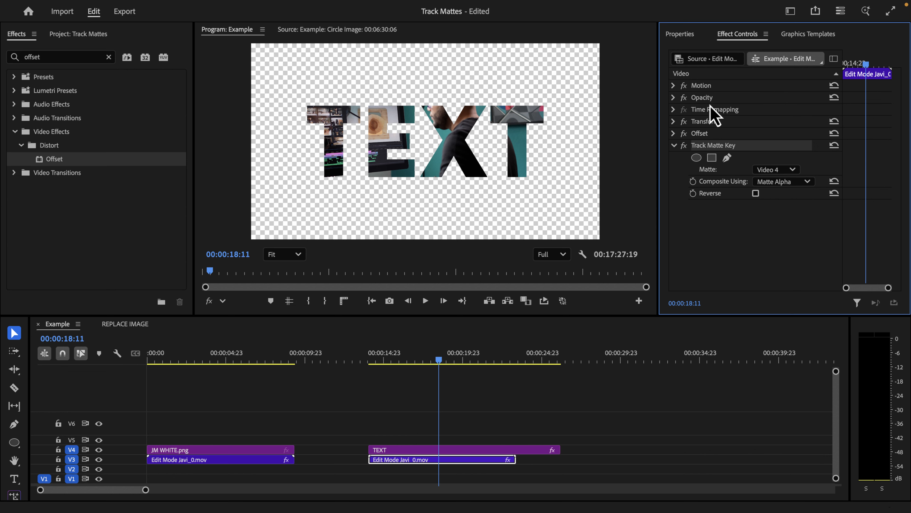
left_click(205, 357)
left_click(213, 460)
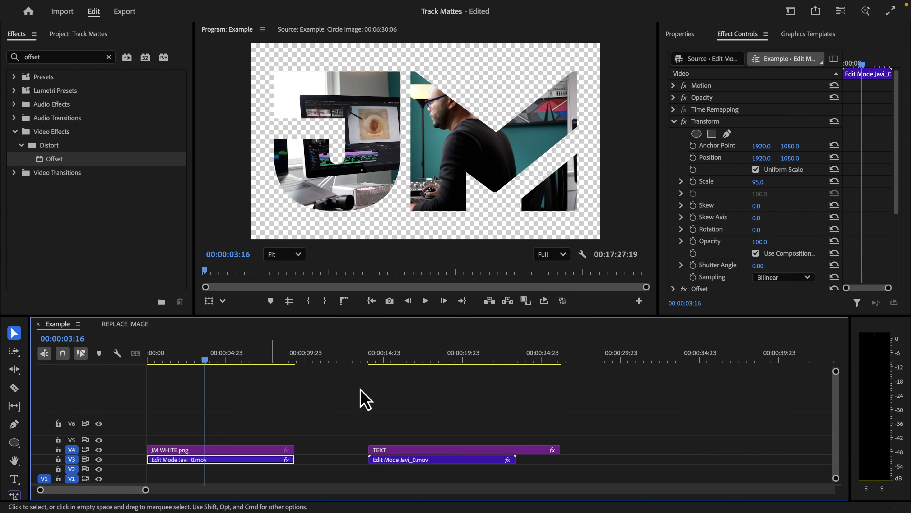
left_click(675, 122)
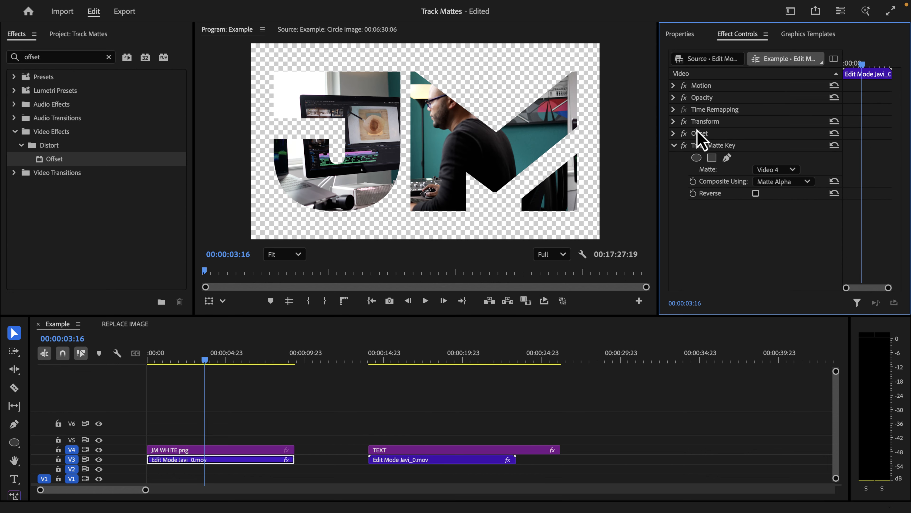
left_click(704, 144)
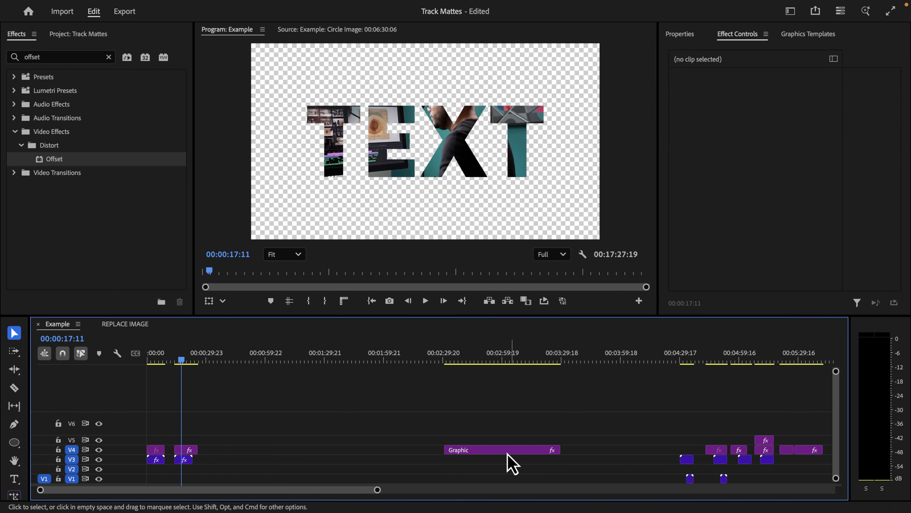
- Move the circle Graphic clip on V4 closer to TEXT and duplicate the masked footage beneath it on V3
left_click_drag(506, 450, 279, 451)
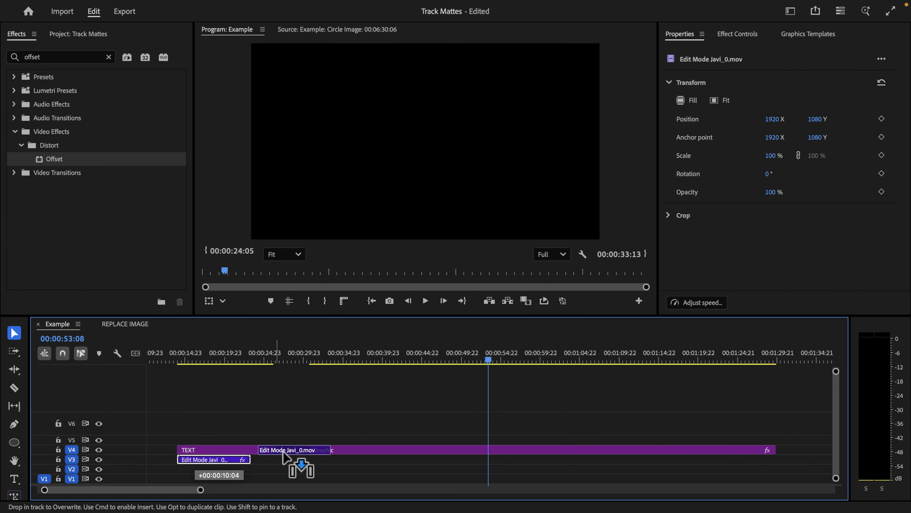
left_click_drag(299, 461, 343, 461)
left_click(338, 359)
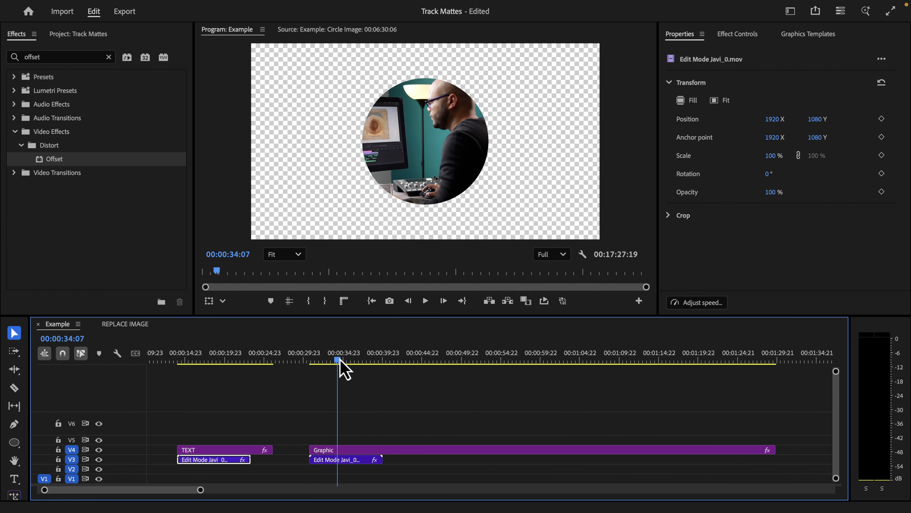
- Reposition the footage inside the circle by setting its Offset Shift Center To to 1468.0, 1329.0
left_click(361, 460)
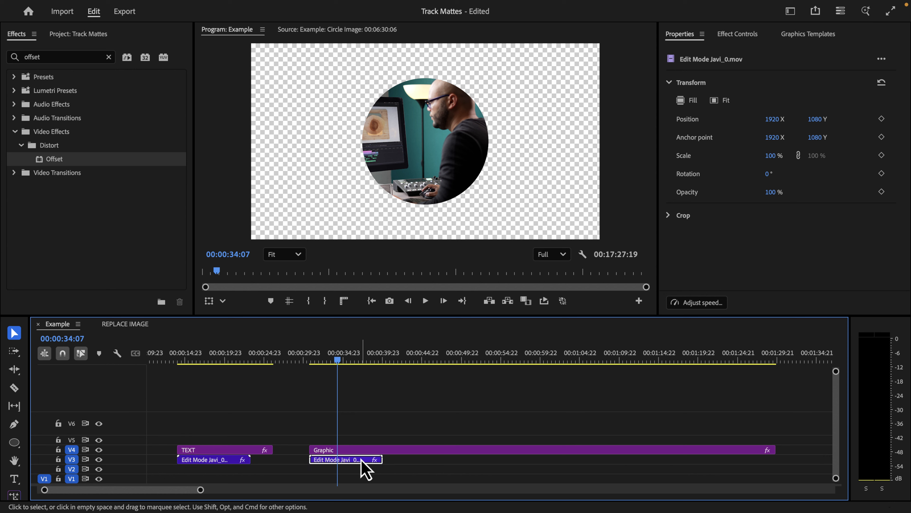
left_click(737, 34)
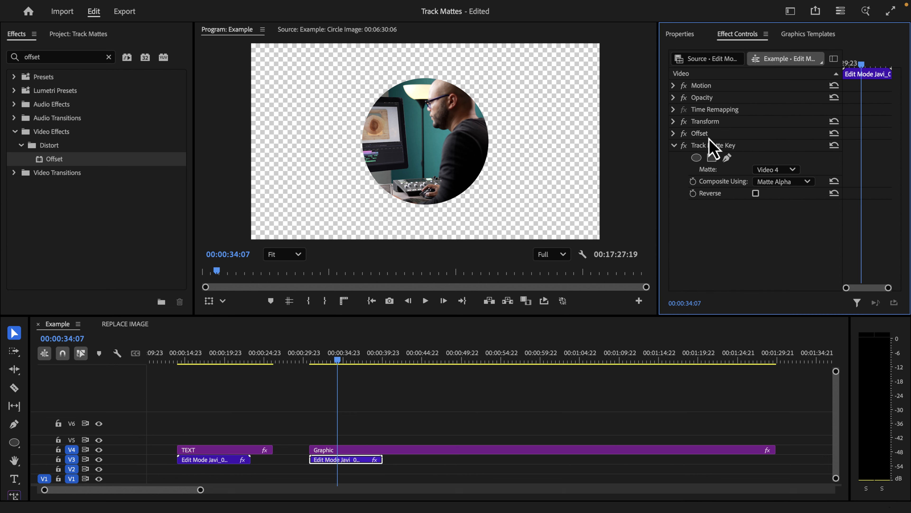
left_click(675, 135)
mouse_move(789, 159)
left_mouse_down()
mouse_move(758, 159)
mouse_move(792, 160)
left_mouse_up()
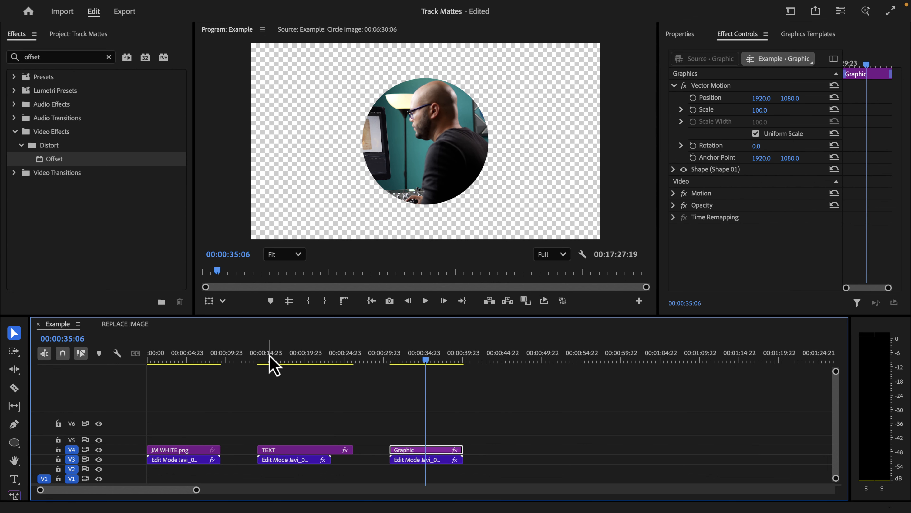
- Place Blue BG Gritty.mov on V2 beneath the circle-masked footage and preview it as the background
key("shift+1")
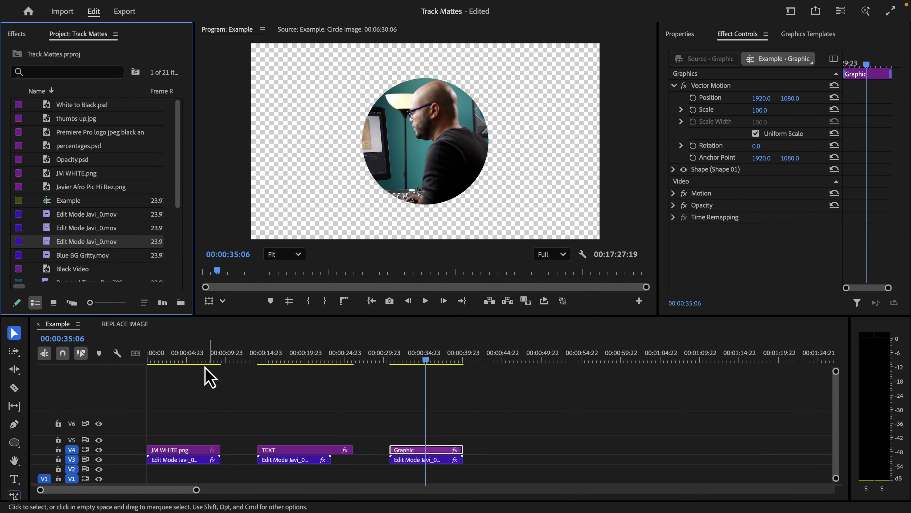
left_click_drag(87, 258, 414, 469)
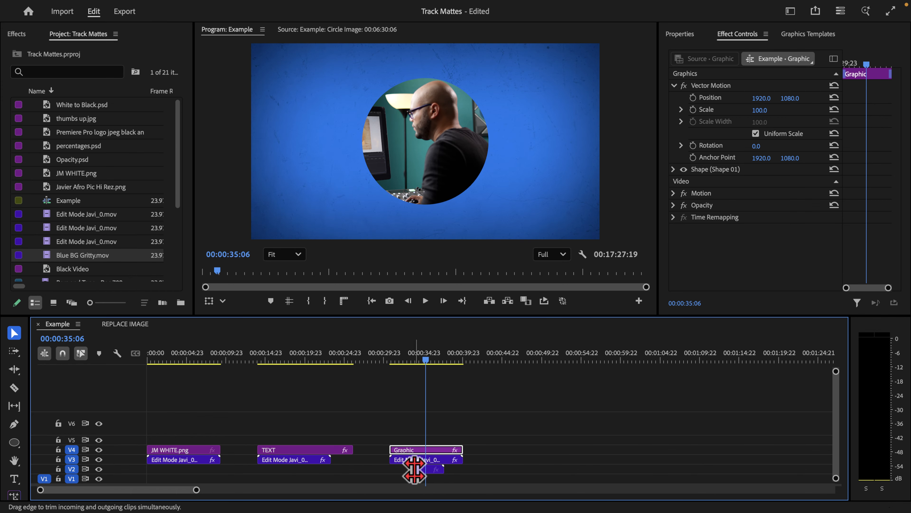
left_click(432, 362)
left_click_drag(433, 362, 428, 362)
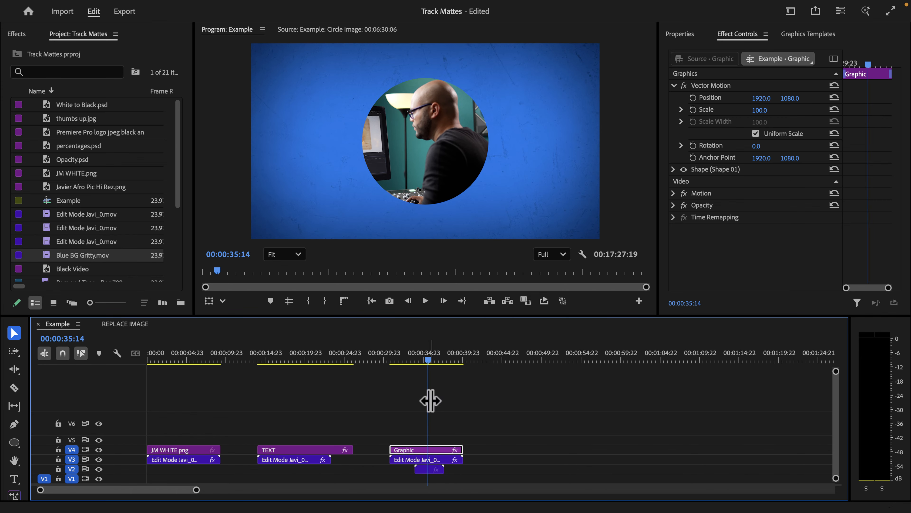
- Duplicate the blue background clip on V2 beneath both the TEXT and JM WHITE.png composites
left_click_drag(433, 469, 292, 476)
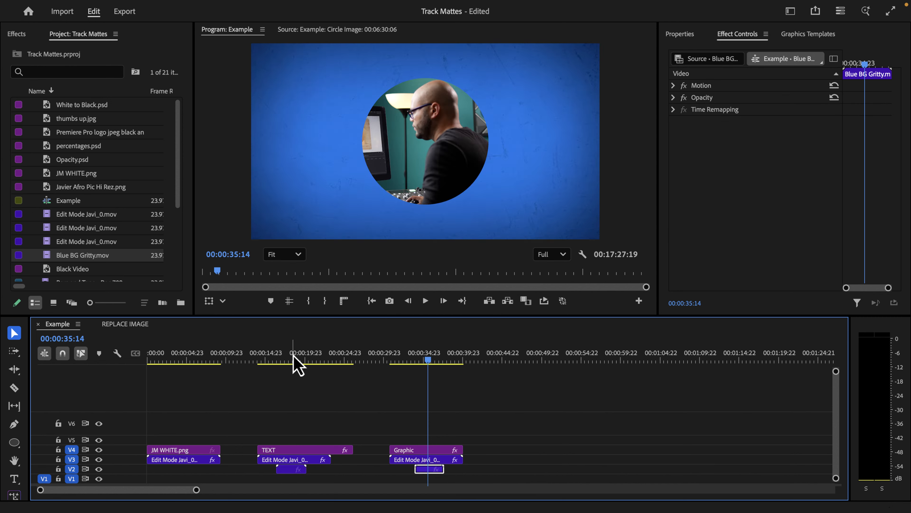
left_click_drag(295, 362, 288, 362)
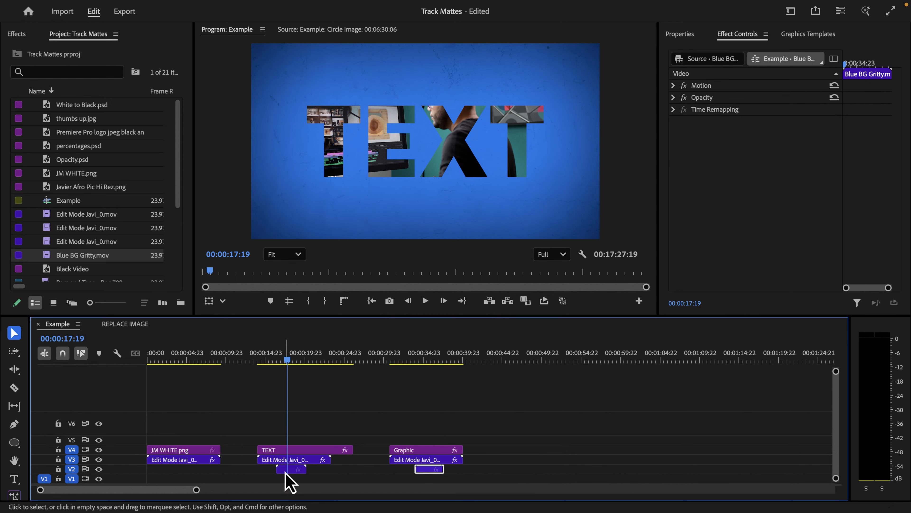
left_click_drag(286, 471, 168, 473)
left_click_drag(174, 360, 178, 362)
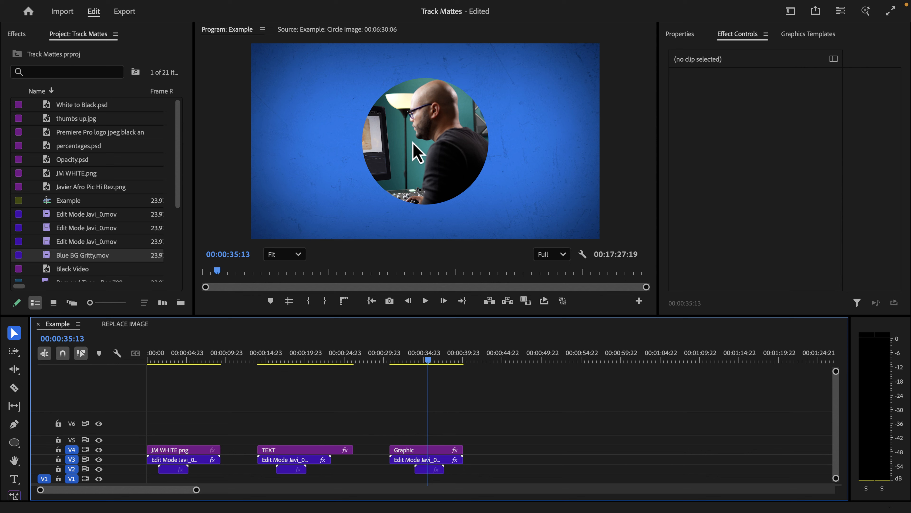
- Review the TEXT and logo composites over the blue background and the logo footage's Track Matte Key settings
left_click(289, 362)
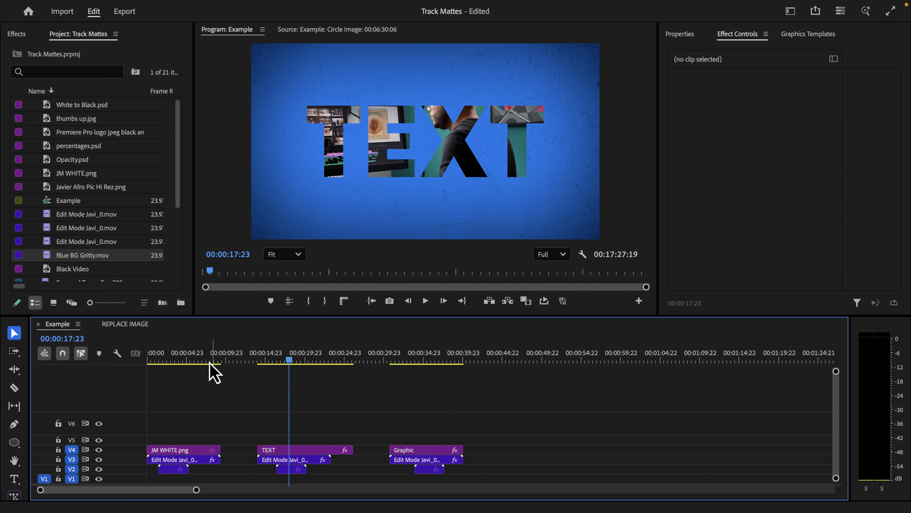
left_click(186, 362)
left_click_drag(186, 362, 178, 362)
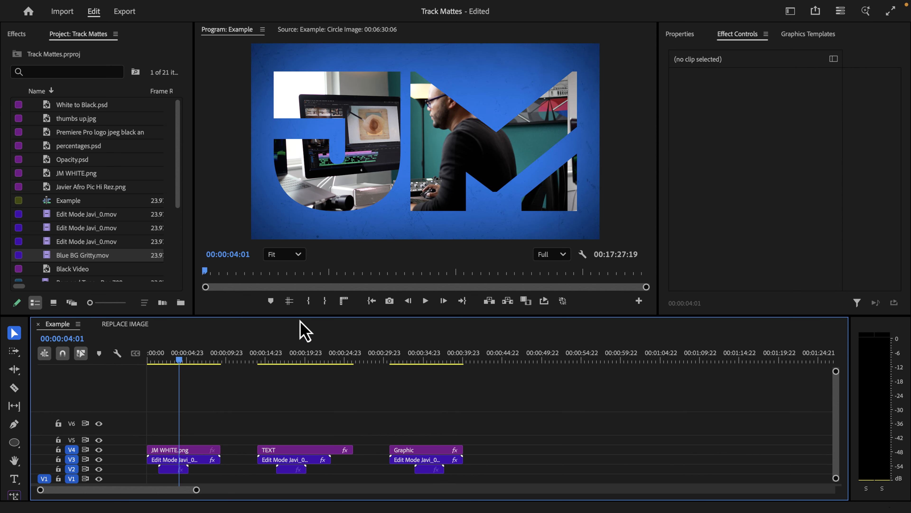
left_click(194, 459)
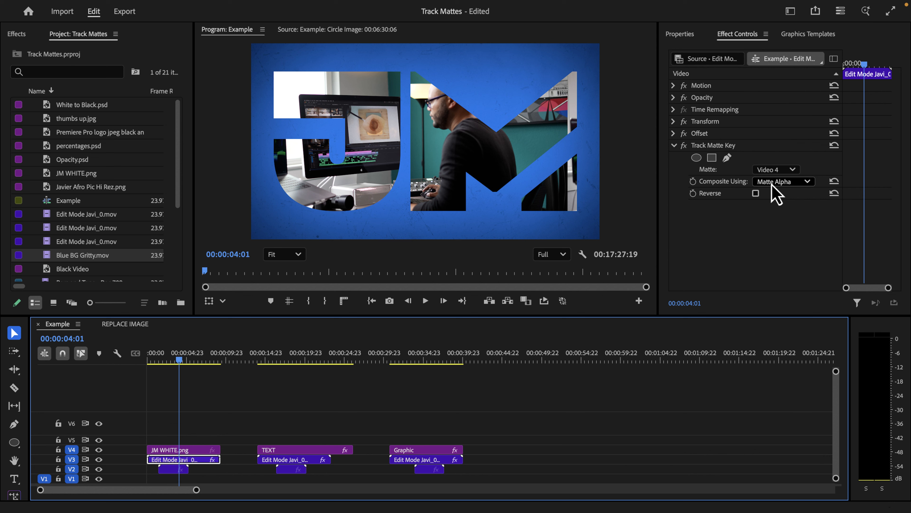
- Place thumbs up.jpg on V4 after the circle Graphic clip and preview the image
left_click(81, 119)
left_click_drag(81, 122, 535, 448)
left_click(533, 360)
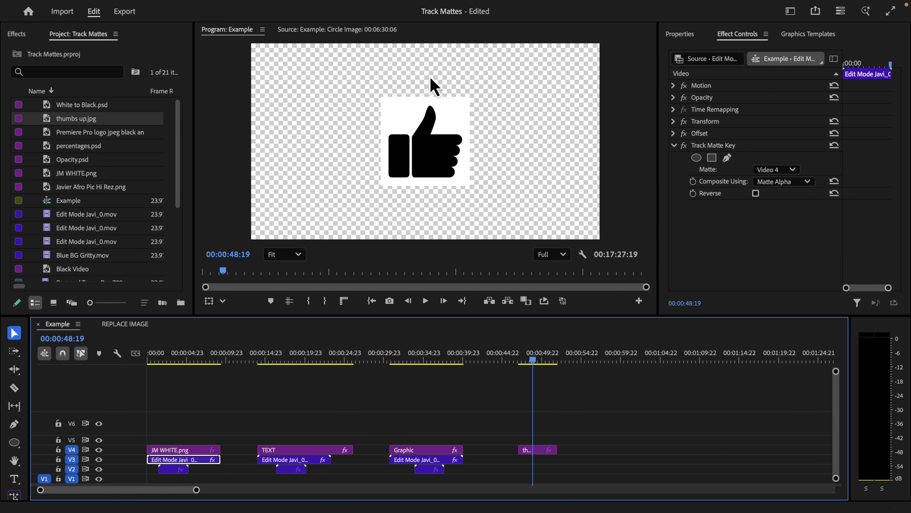
- Duplicate the circle's masked footage clip on V3 beneath thumbs up.jpg and preview the matte result
left_click(438, 359)
left_click(427, 461)
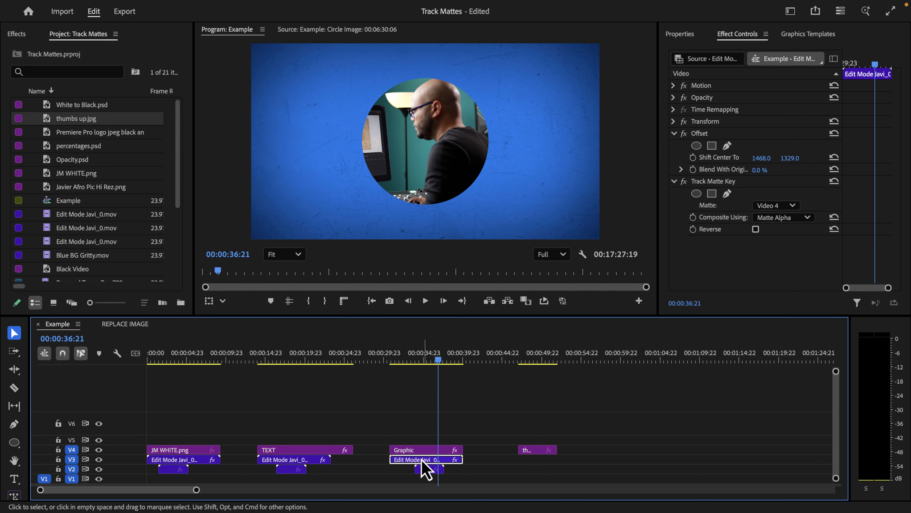
left_click_drag(428, 461, 556, 461)
left_click(533, 360)
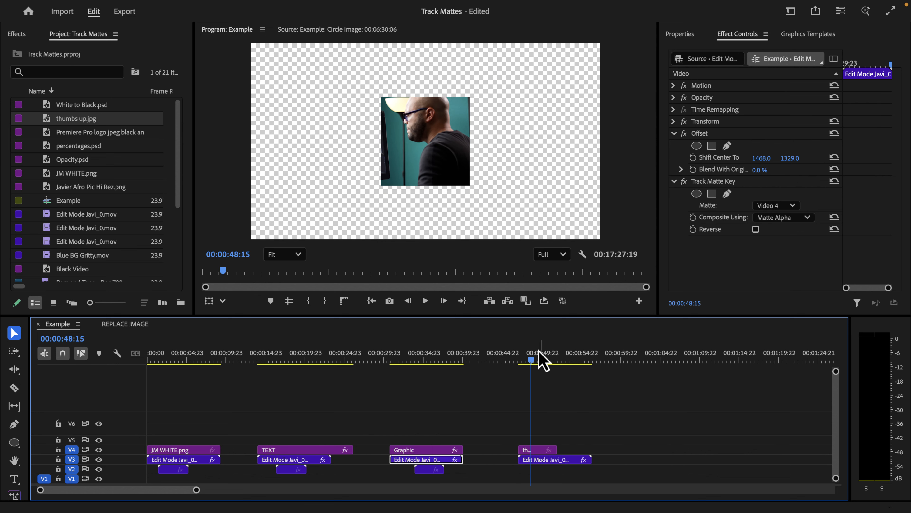
mouse_move(539, 351)
left_mouse_down()
mouse_move(546, 360)
mouse_move(531, 360)
left_mouse_up()
- Extend the start of thumbs up.jpg ahead of the footage and compare the plain image with the matted footage
left_click_drag(519, 450, 498, 448)
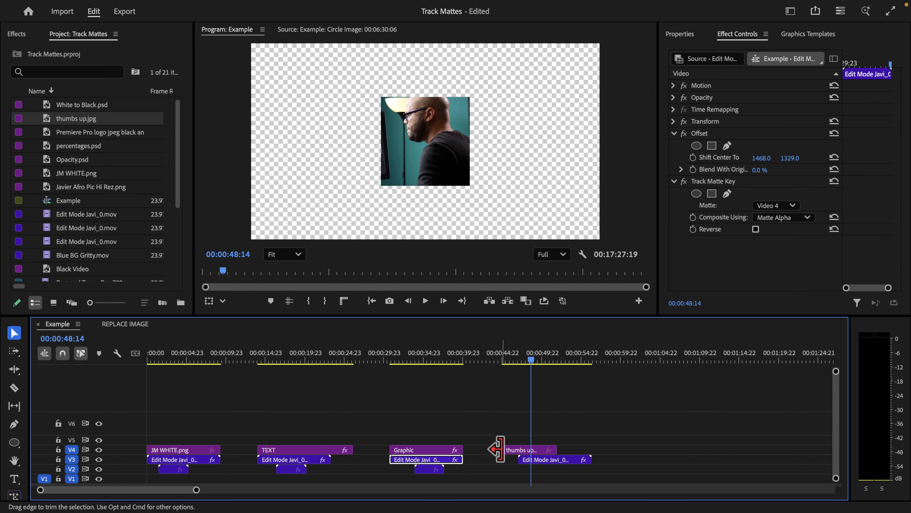
left_click(510, 359)
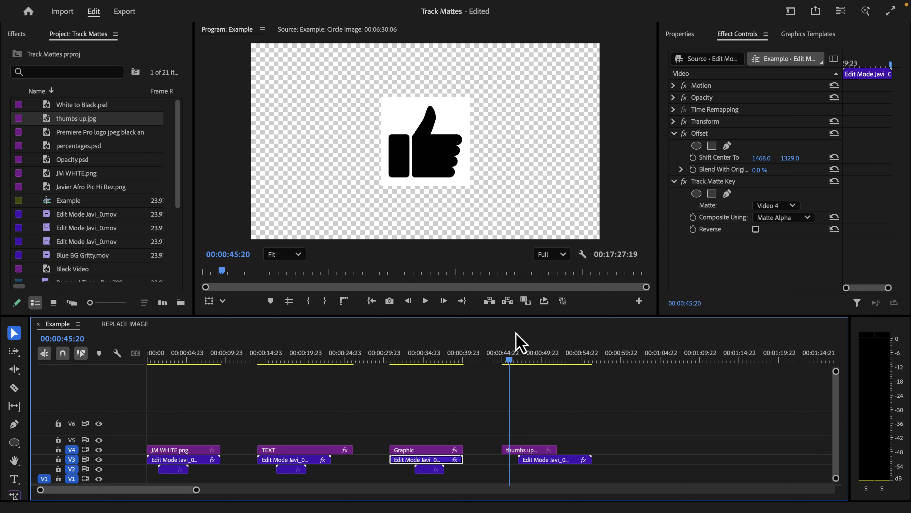
left_click(523, 359)
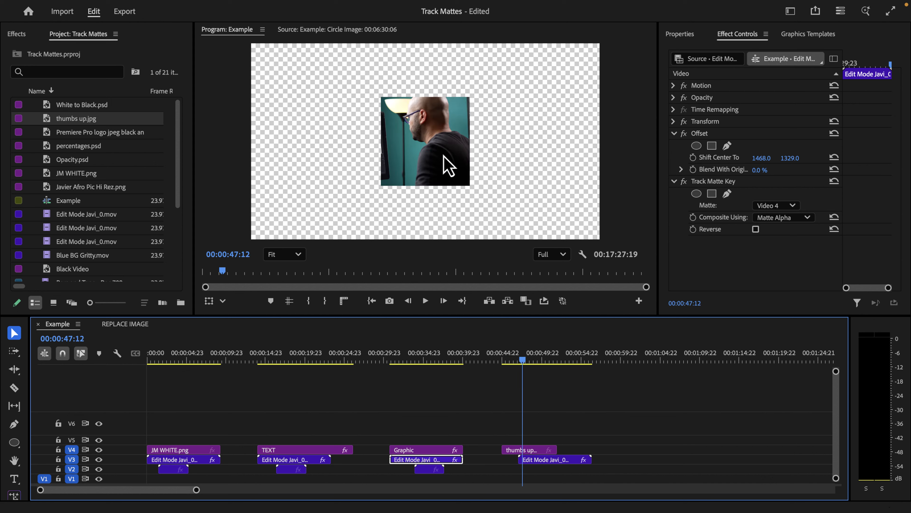
left_click_drag(528, 369, 537, 369)
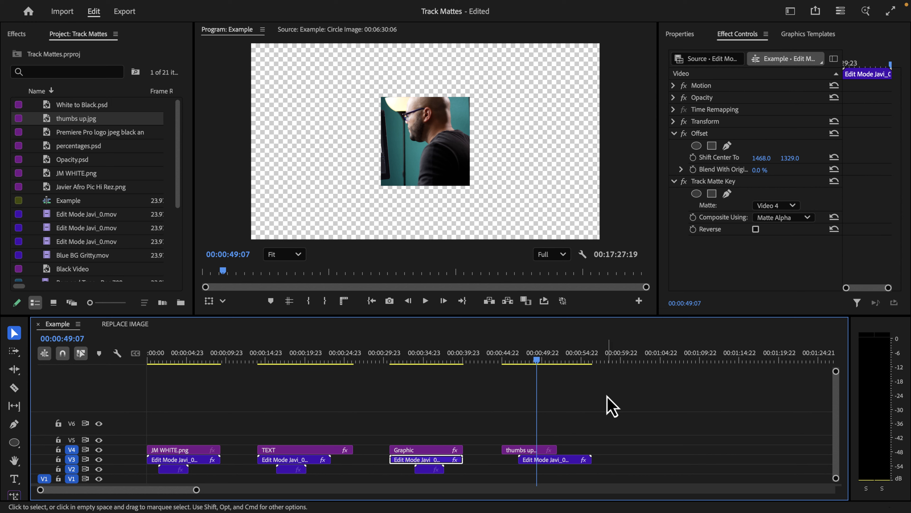
- Try Matte Luma with Reverse enabled in the thumbs-up footage's Track Matte Key and compare the result with the plain image
left_click(538, 459)
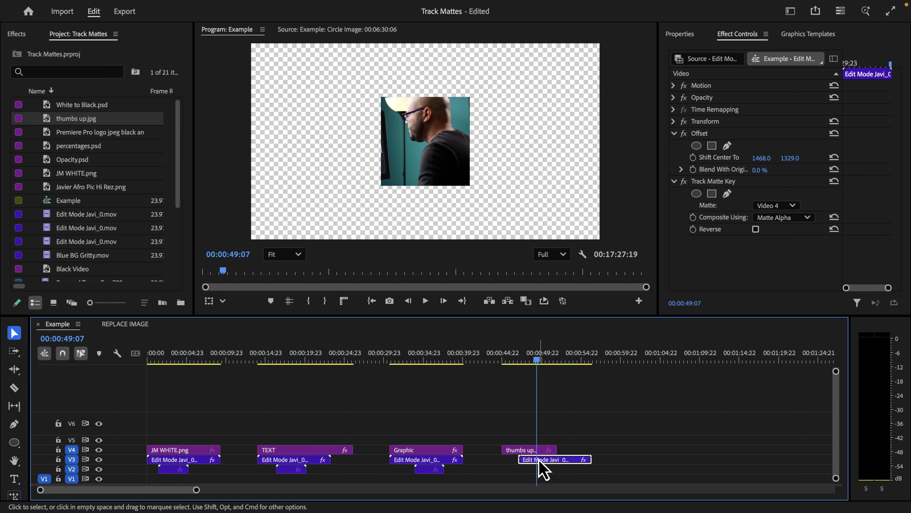
left_click(771, 218)
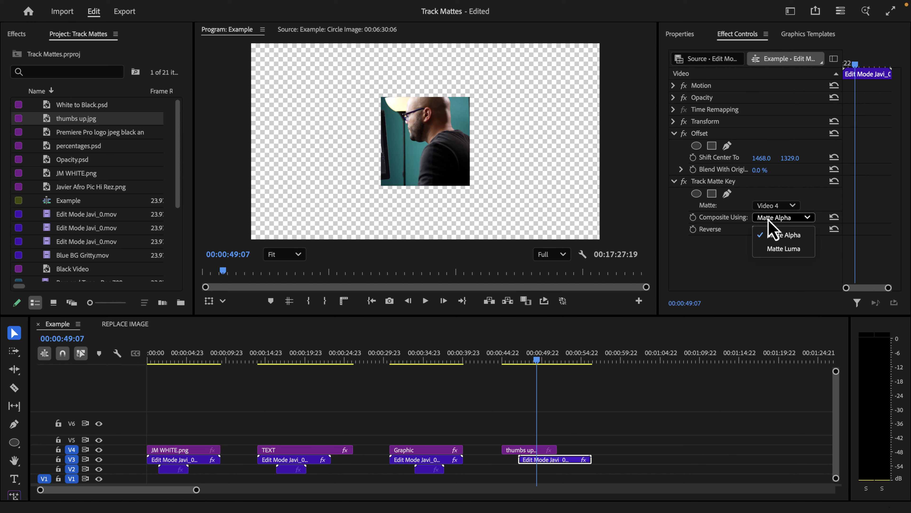
left_click(784, 249)
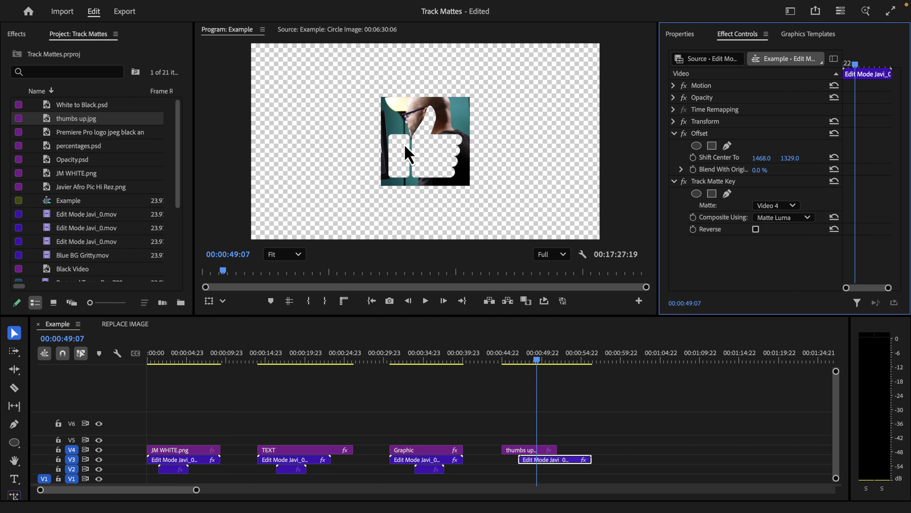
left_click(756, 229)
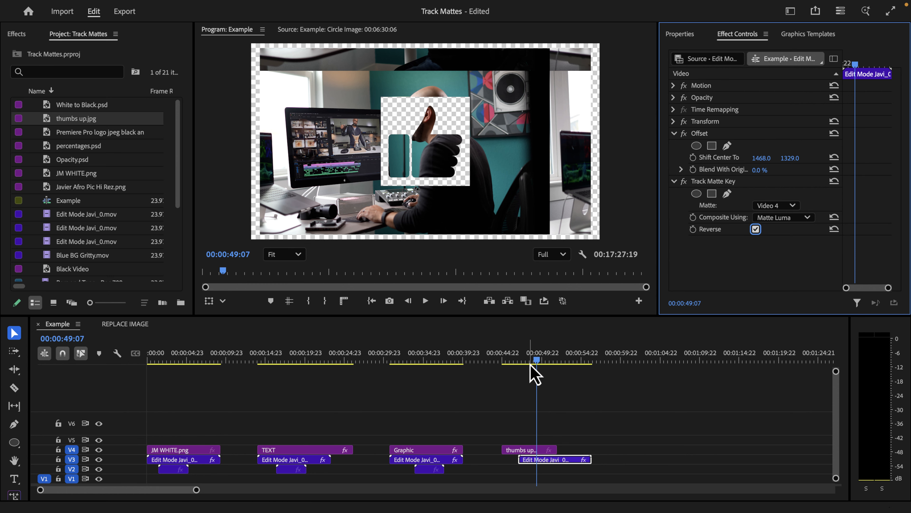
left_click(514, 360)
left_click(784, 217)
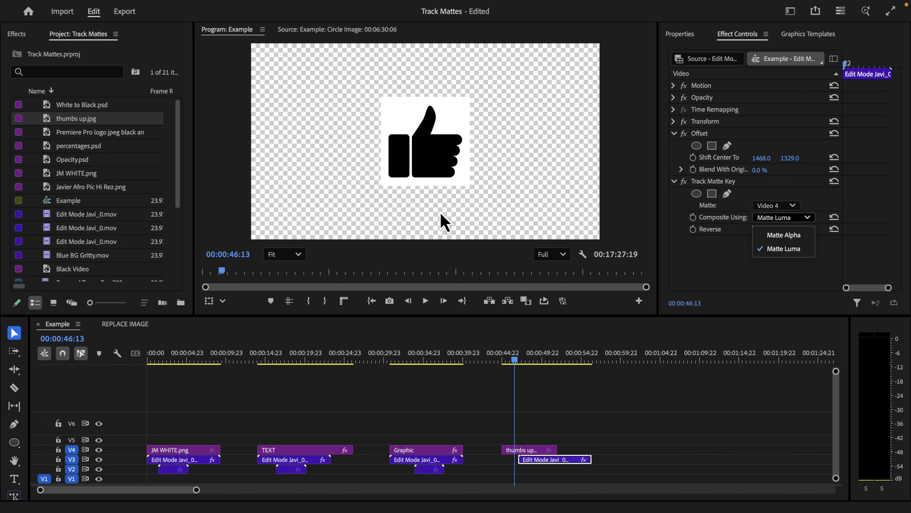
- Examine the White to Black.psd example, comparing its 100%, 75%, 50% and 0% bands with the Matte Luma footage result
left_click(559, 399)
key("backslash")
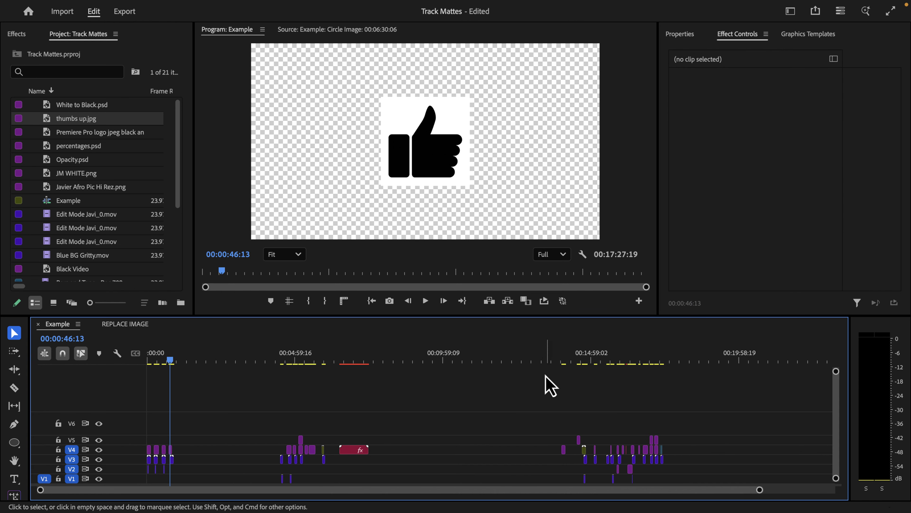
left_click(653, 359)
key("backslash")
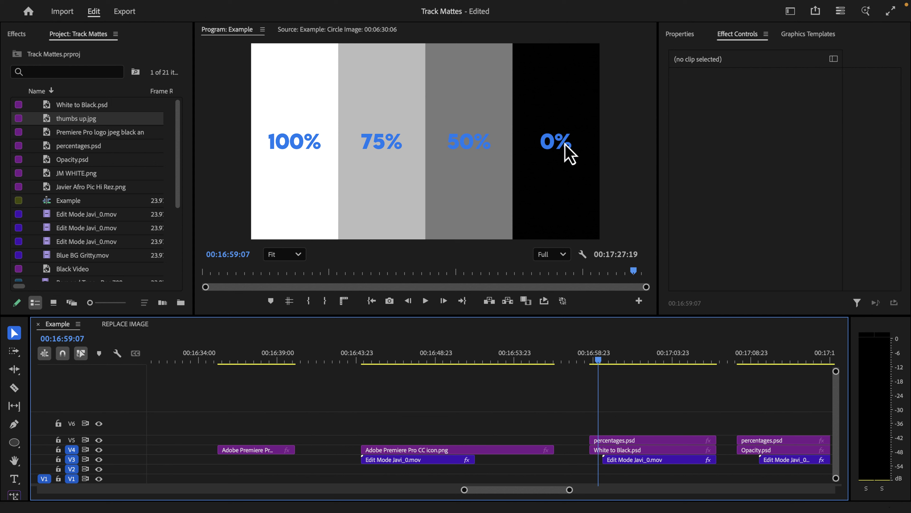
left_click(630, 460)
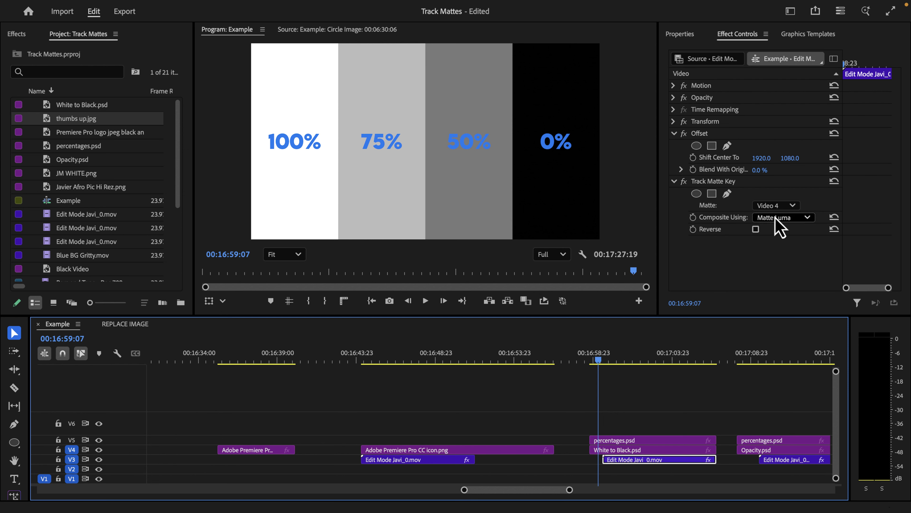
left_click_drag(600, 359, 624, 359)
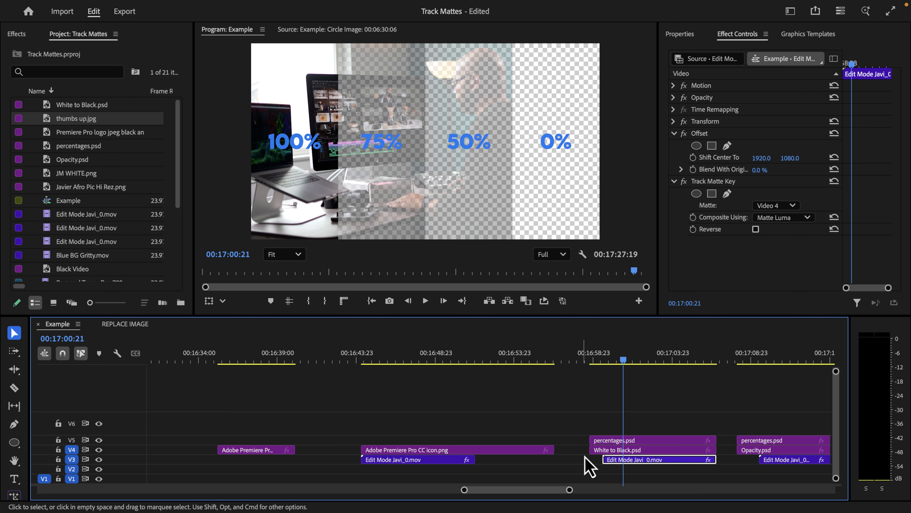
left_click(600, 359)
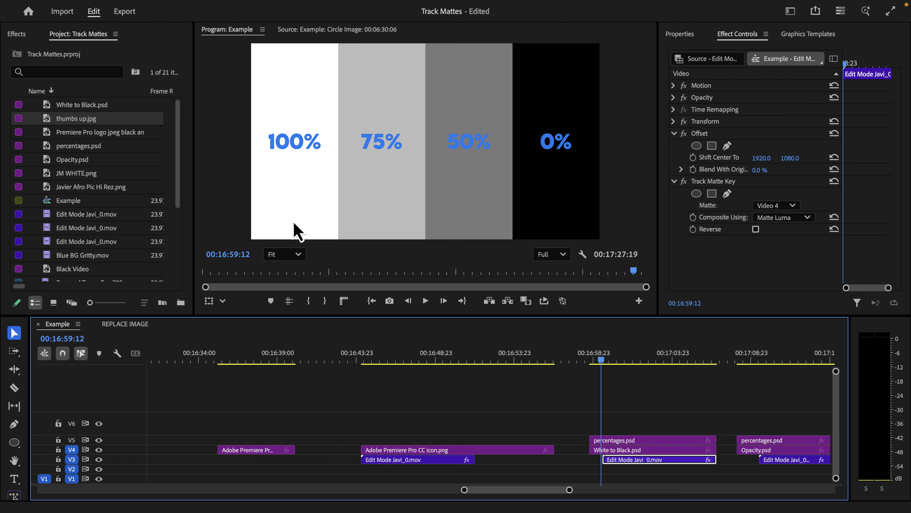
left_click(629, 359)
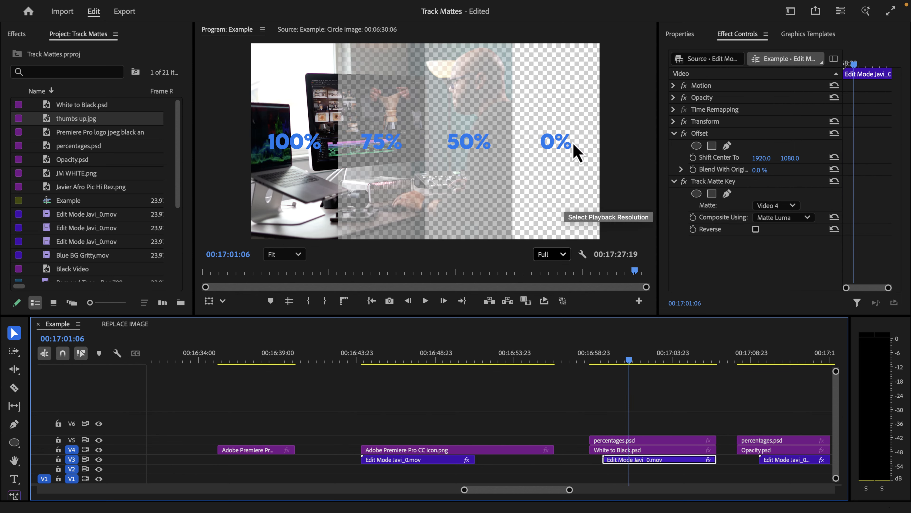
- Compare the Opacity.psd example's Matte Alpha settings and footage result with the White to Black.psd image
left_click(752, 360)
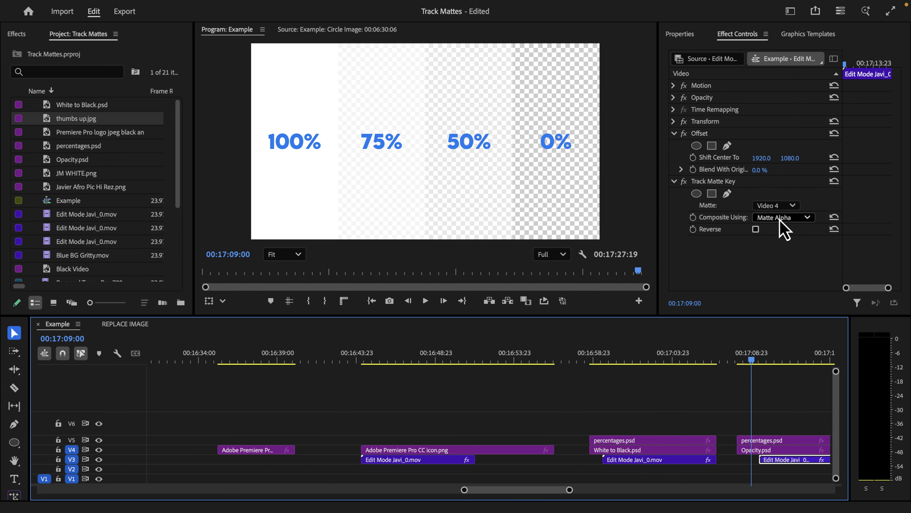
left_click(748, 360)
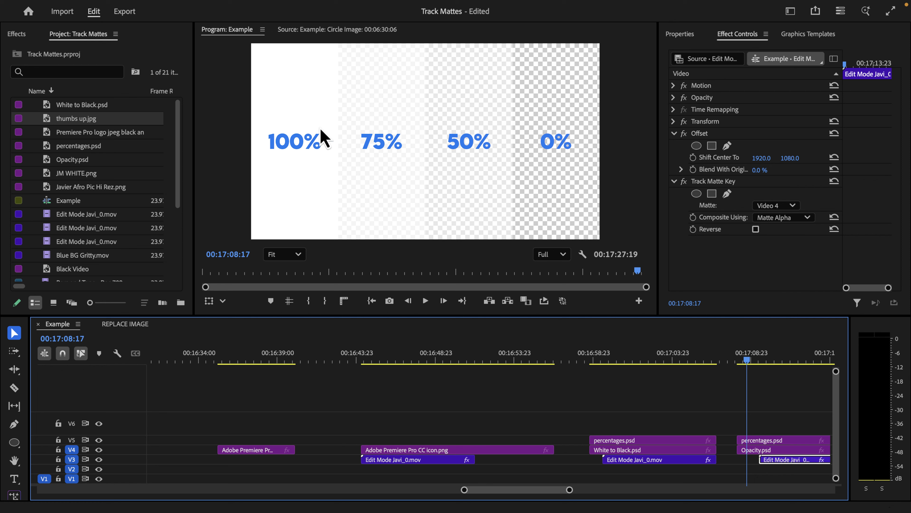
left_click(600, 359)
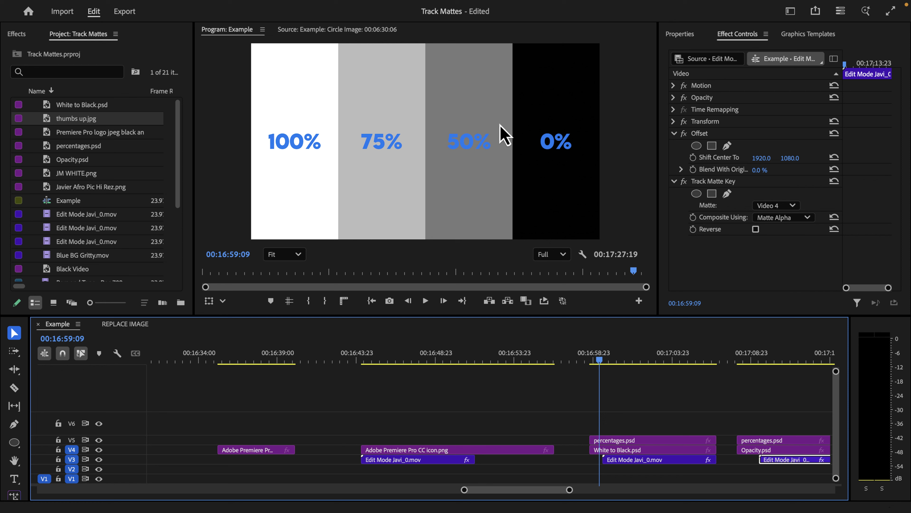
left_click(756, 359)
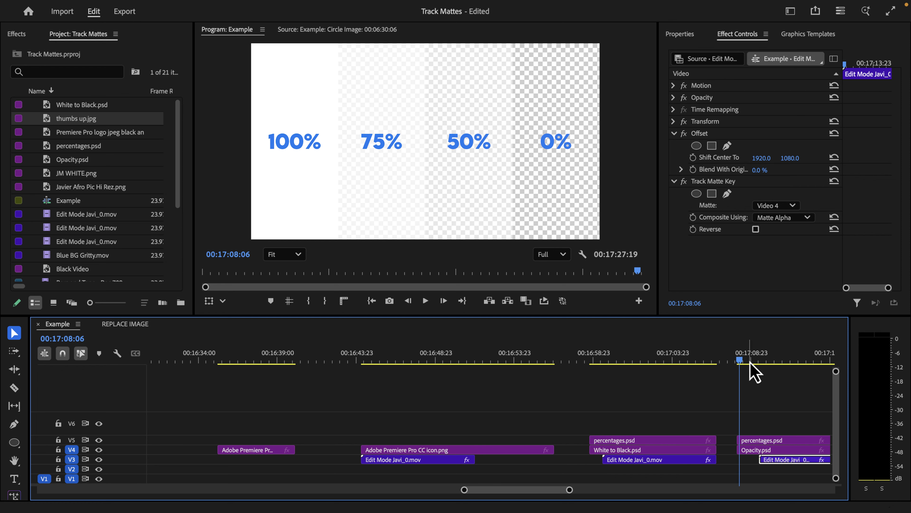
left_click(673, 98)
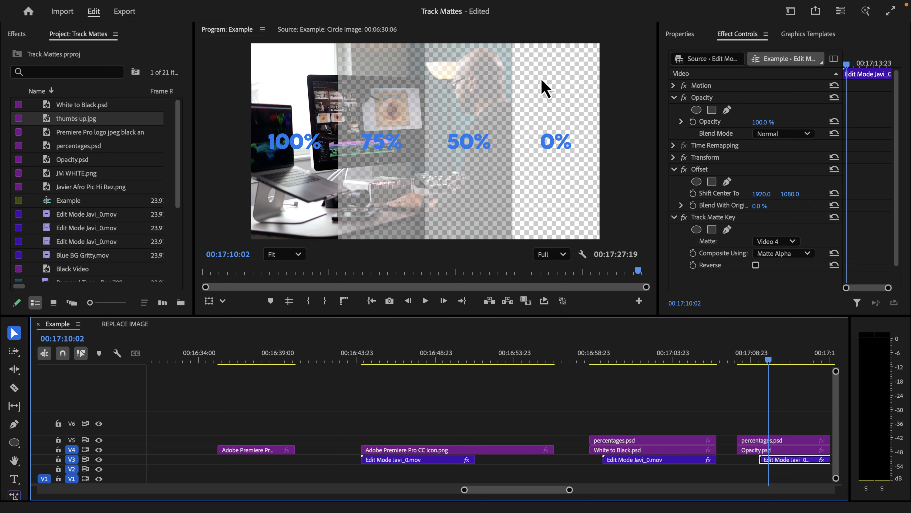
left_click_drag(769, 360, 777, 359)
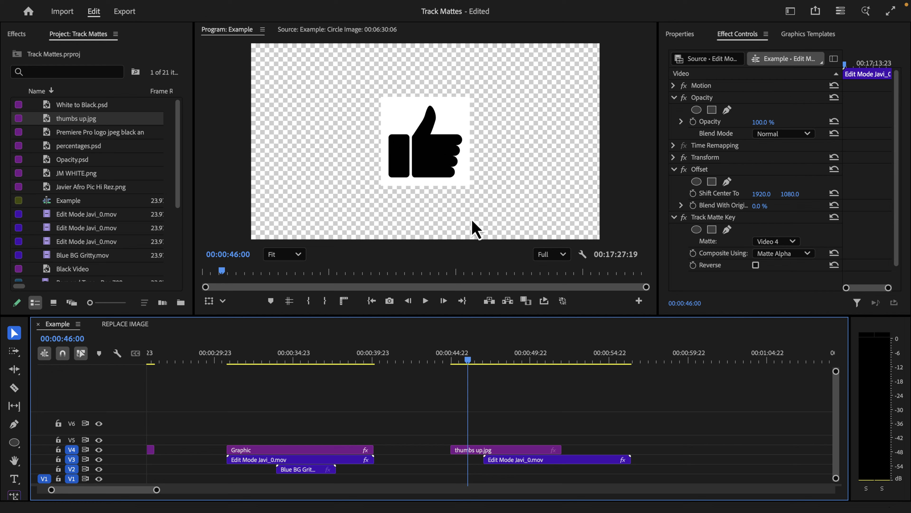
- Set the thumbs-up footage's Track Matte Key to Matte Alpha with Reverse disabled and preview the composite
left_click(498, 450)
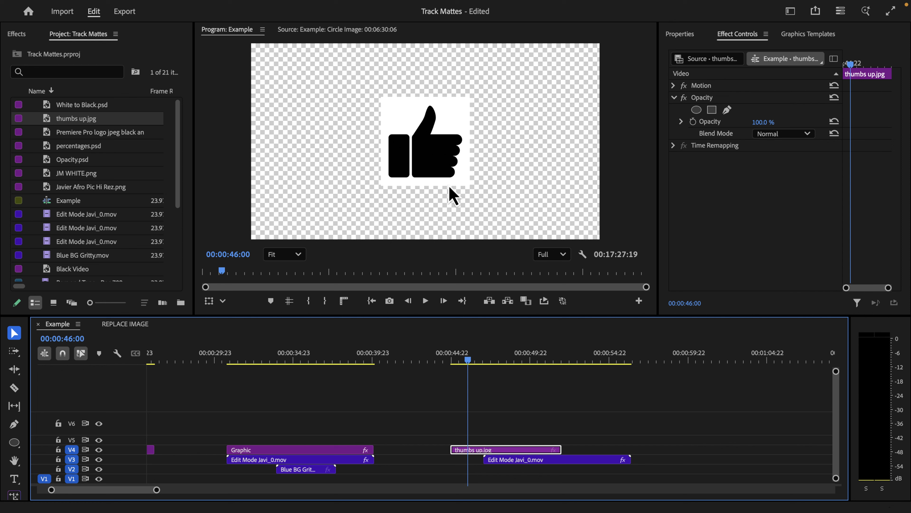
left_click(524, 460)
left_click(807, 253)
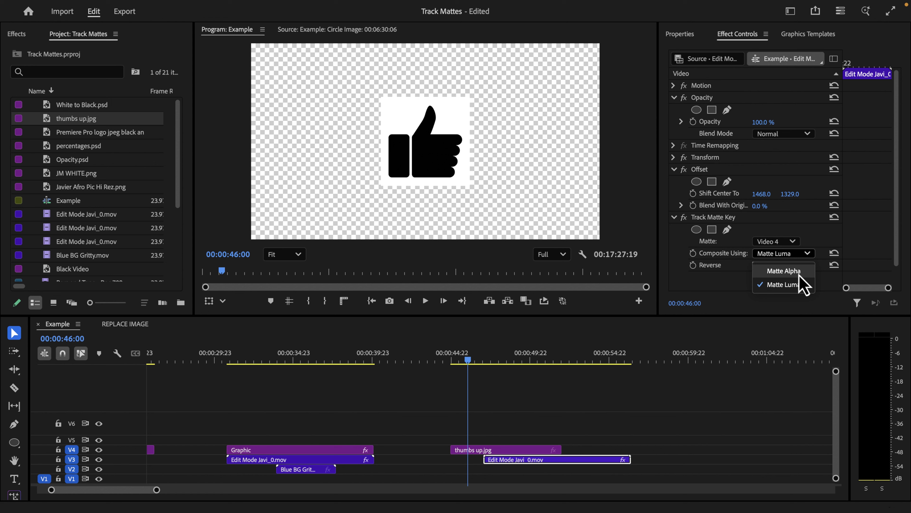
left_click(783, 270)
left_click(756, 265)
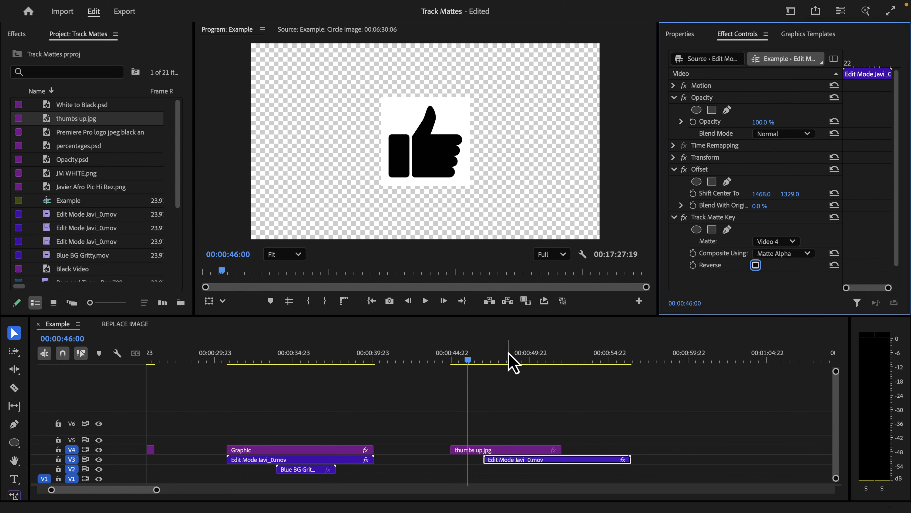
left_click(507, 361)
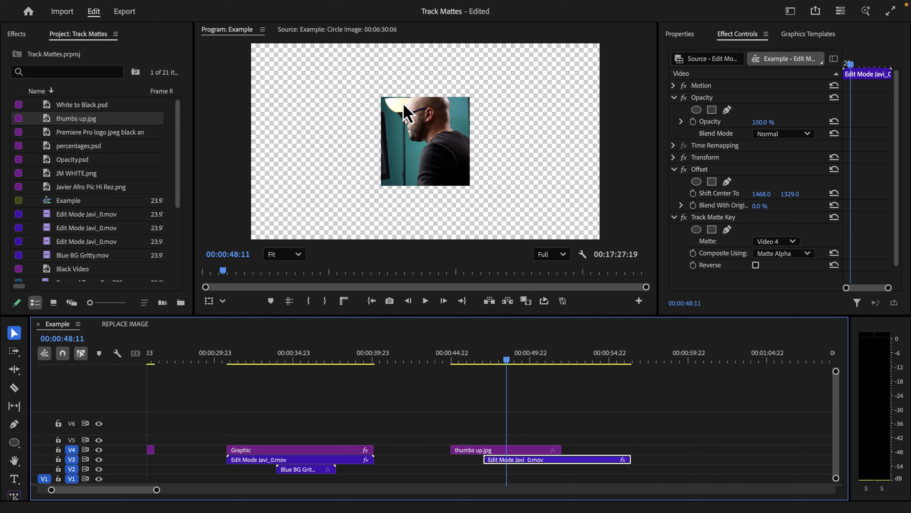
- Set the thumbs-up footage's Track Matte Key to Matte Luma and compare the masked footage with the plain image
left_click(768, 256)
left_click(771, 282)
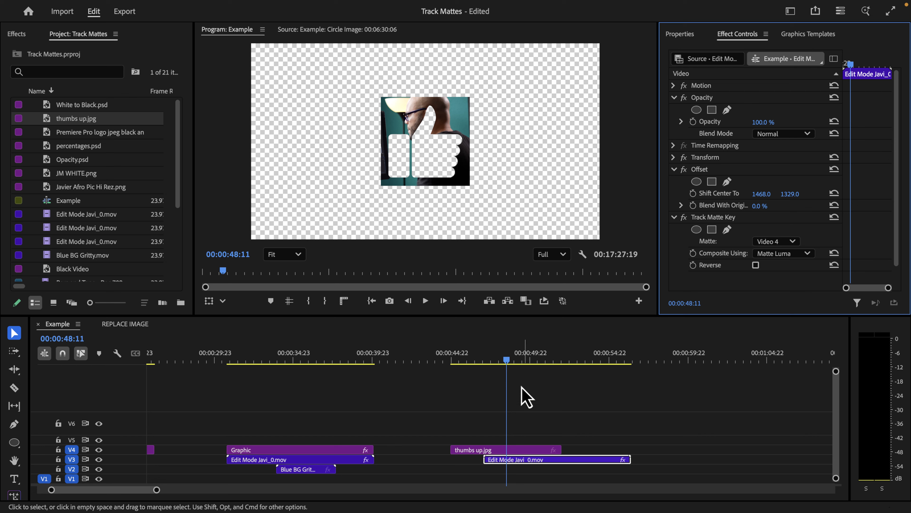
left_click(497, 450)
left_click(474, 360)
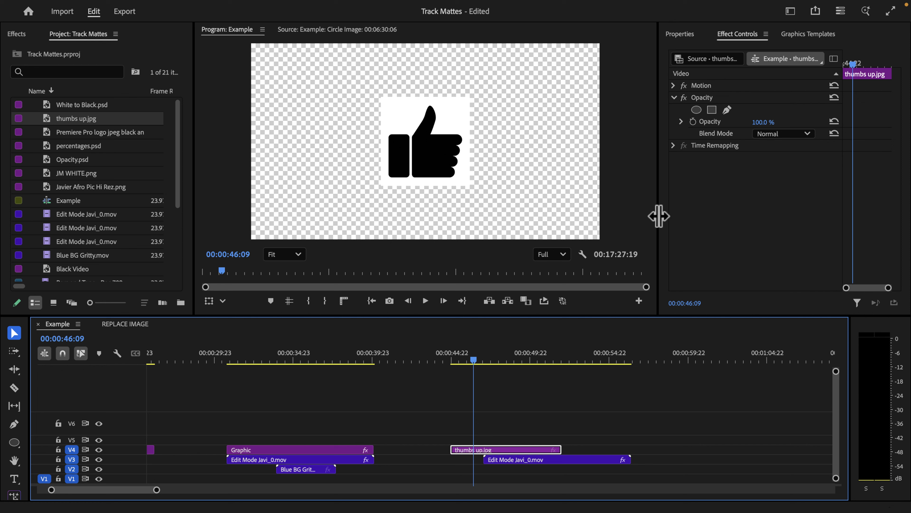
left_click(496, 461)
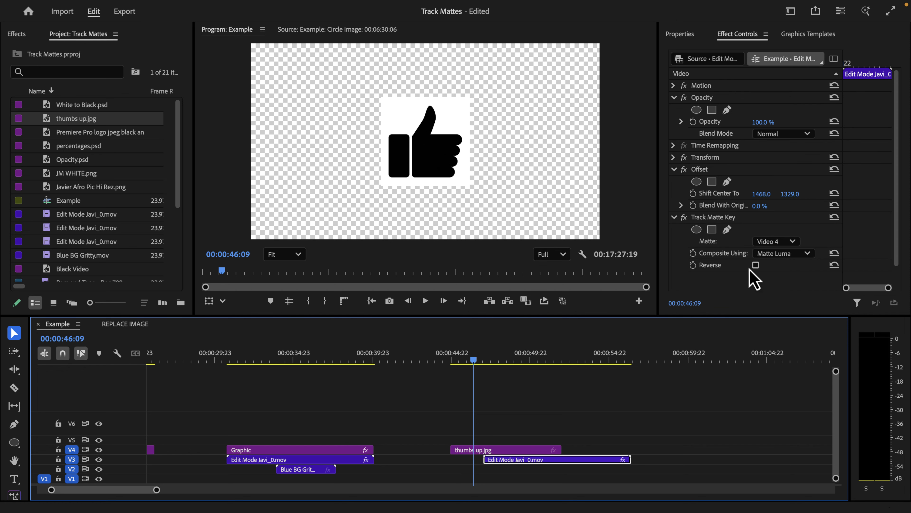
- Find the Invert video effect by searching "invert" and apply it to the thumbs up.jpg clip on V4
left_click(486, 450)
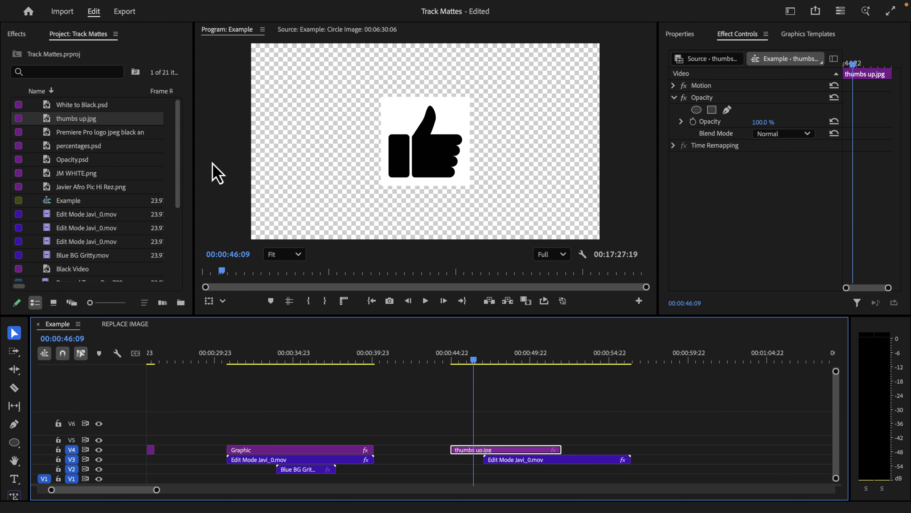
left_click(20, 34)
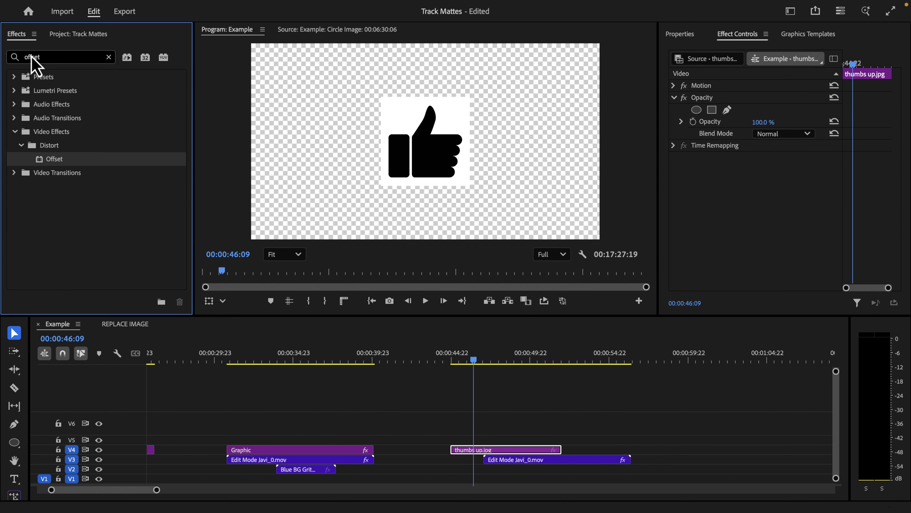
left_click(47, 56)
key("BackSpace")
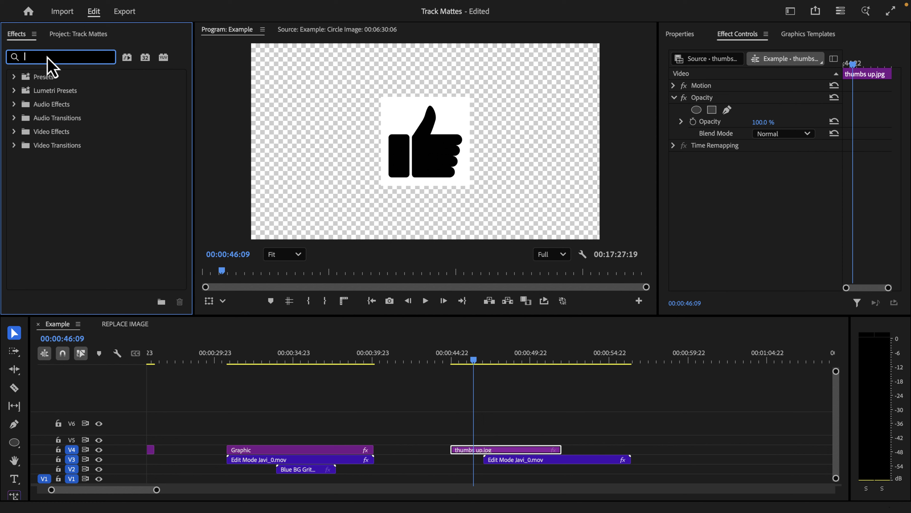
type("invert")
left_click(37, 186)
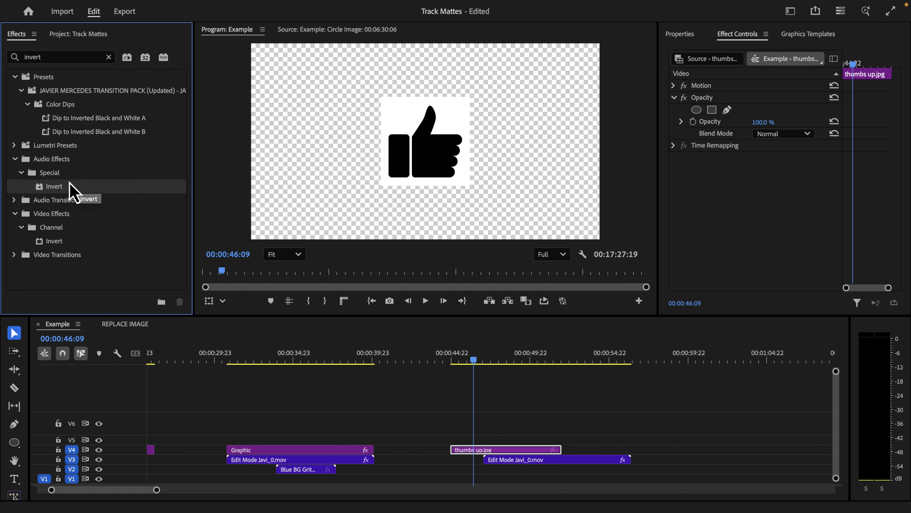
left_click_drag(53, 246, 490, 450)
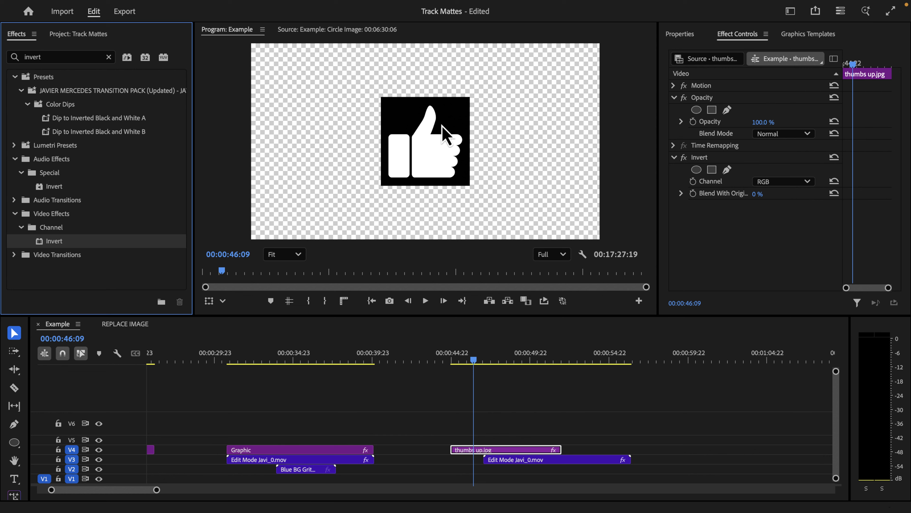
- Move the thumbs up.jpg clip up to V5 and set its Scale to 168
left_click_drag(483, 453, 482, 443)
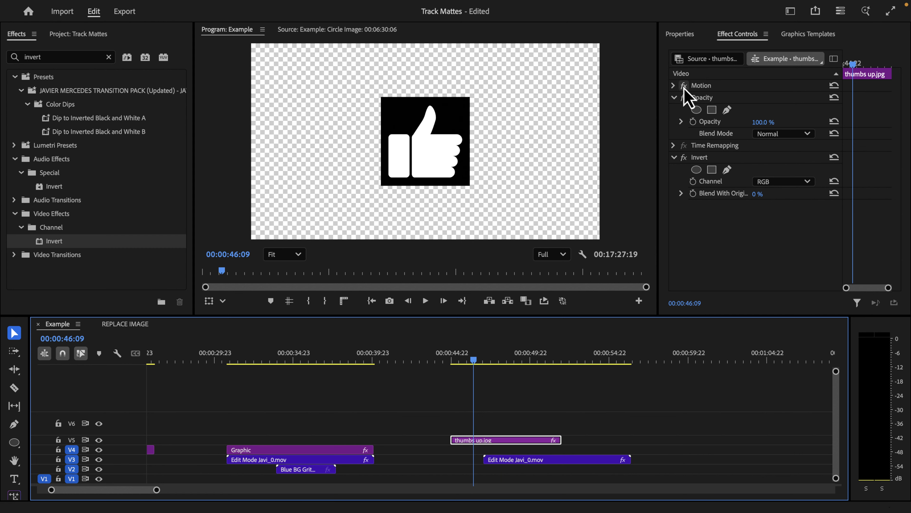
left_click(674, 85)
left_click_drag(757, 110, 767, 110)
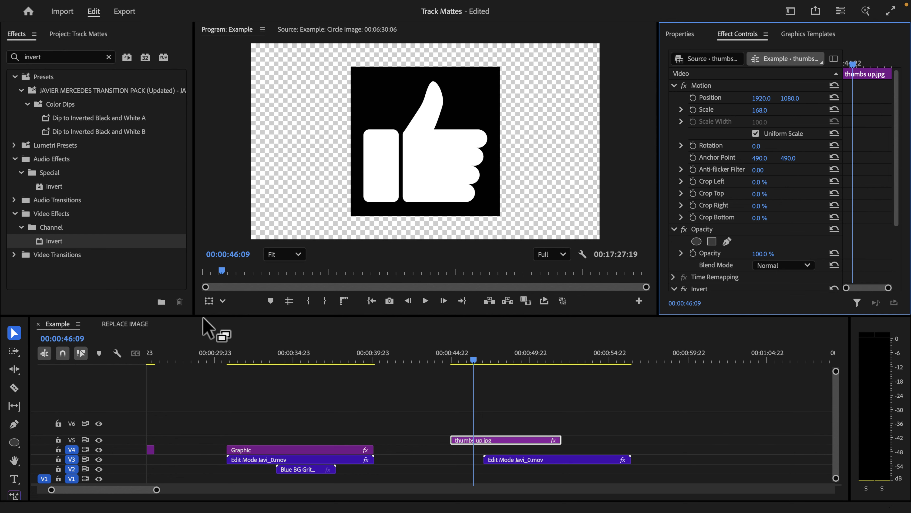
- Create a 3840 x 2160 Black Video at 23.976 fps and place it on V4 beneath thumbs up.jpg, aligned with its start
key("shift+1")
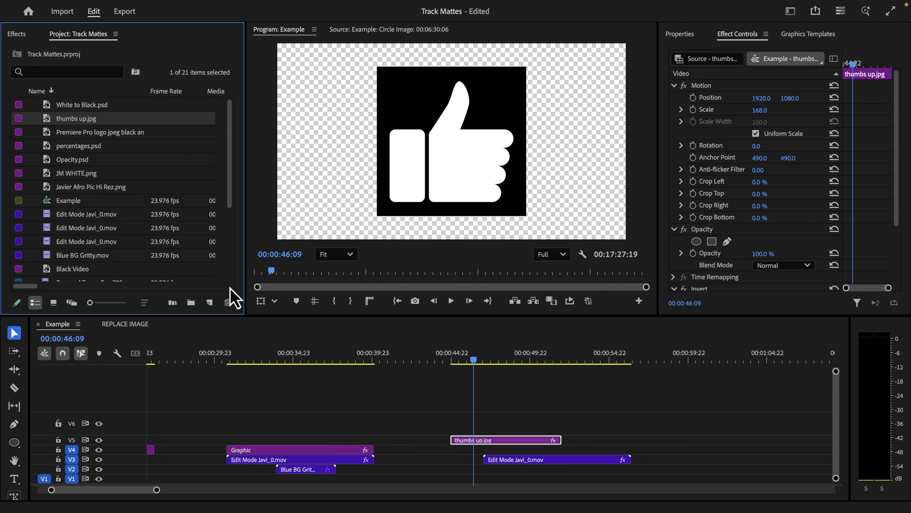
left_click(210, 302)
left_click(242, 402)
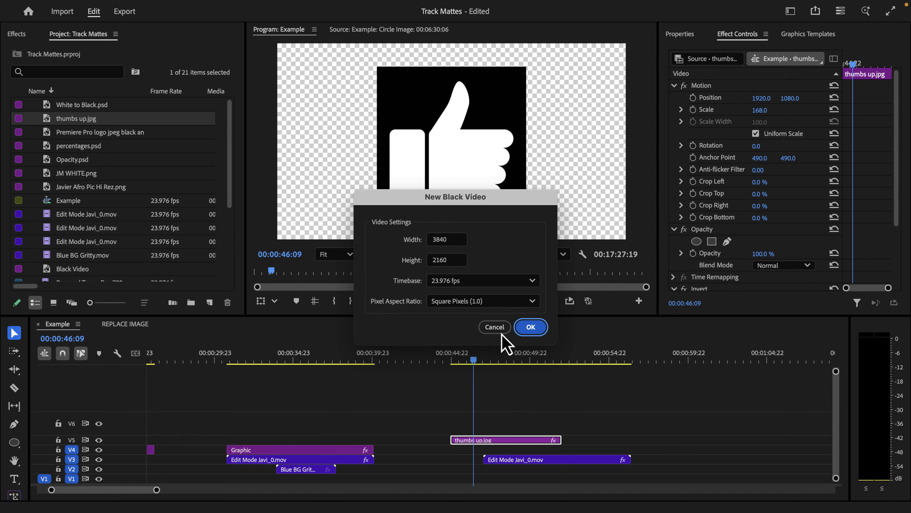
left_click(531, 326)
left_click_drag(72, 273, 453, 451)
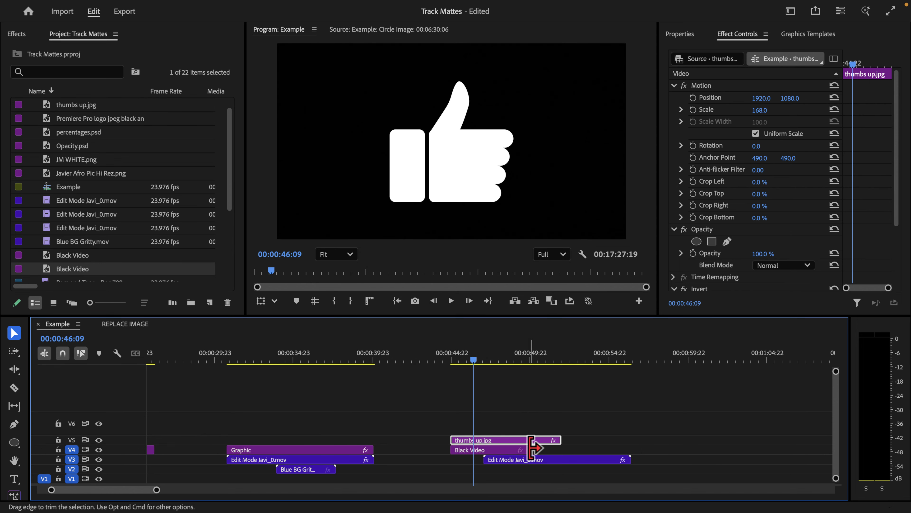